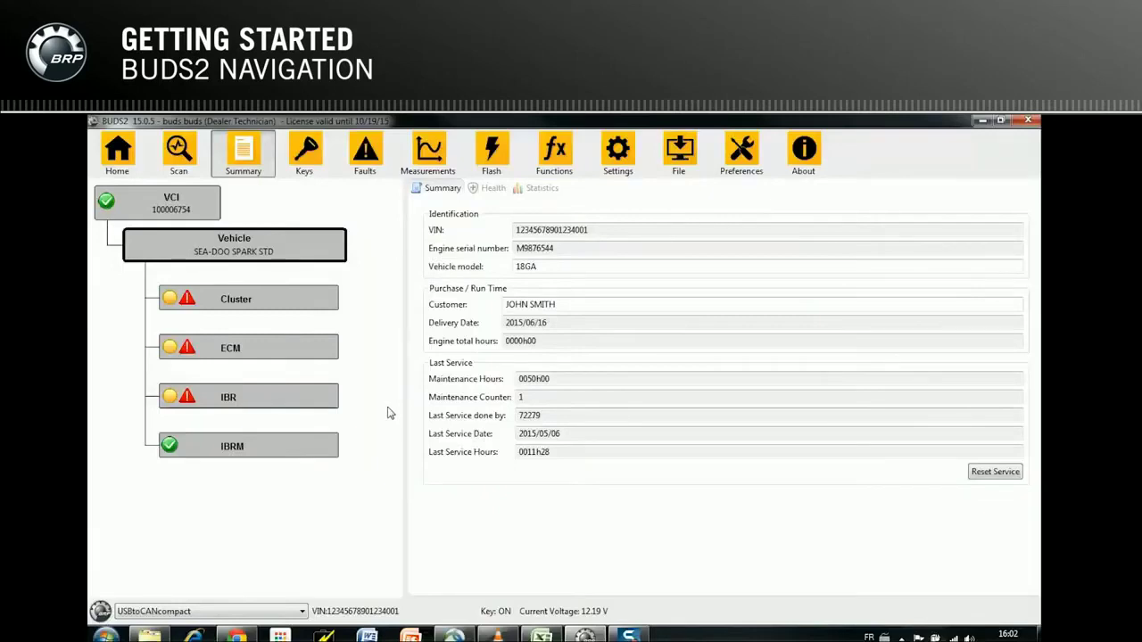
# Load the saved vehicle file, then switch back to the live USBtoCANcompact connection.
pyautogui.click(303, 612)
pyautogui.click(295, 631)
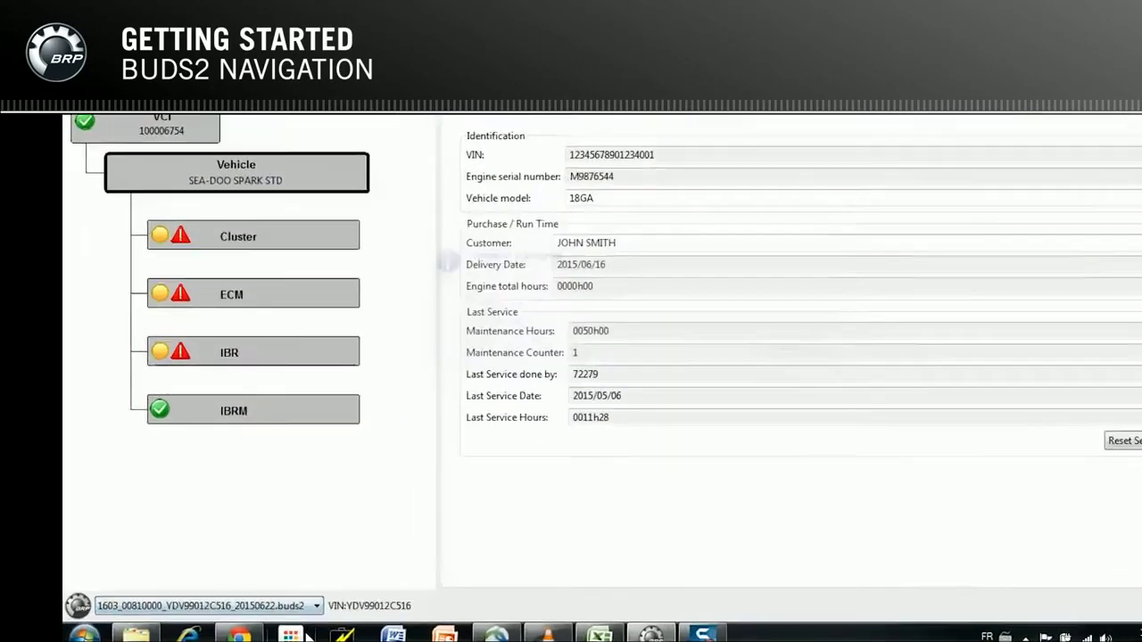
pyautogui.click(355, 592)
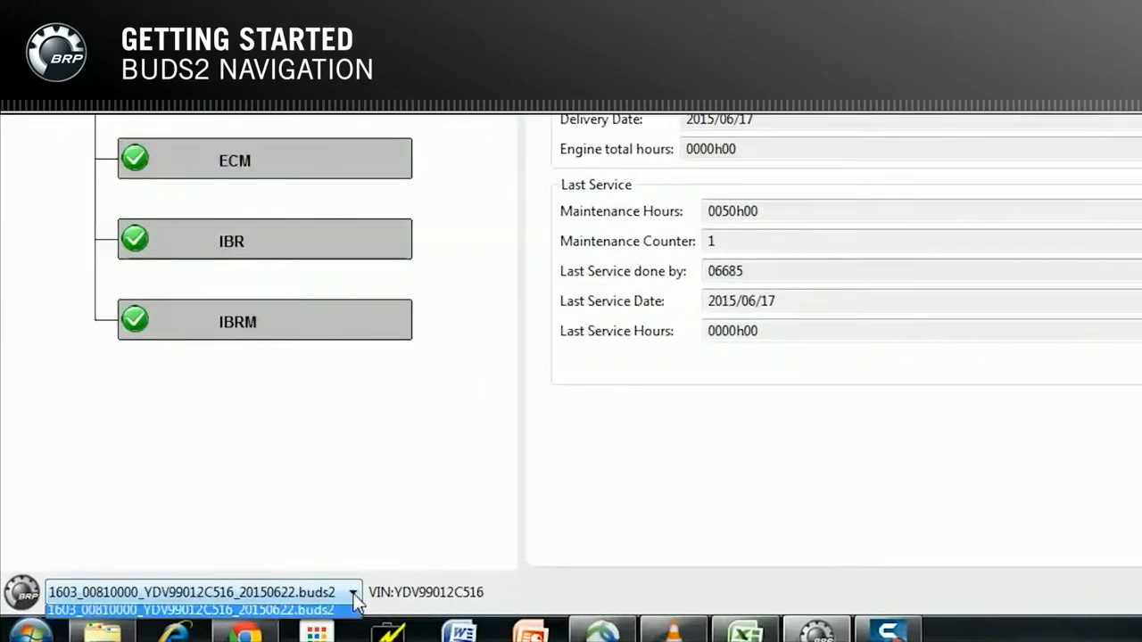
pyautogui.click(317, 615)
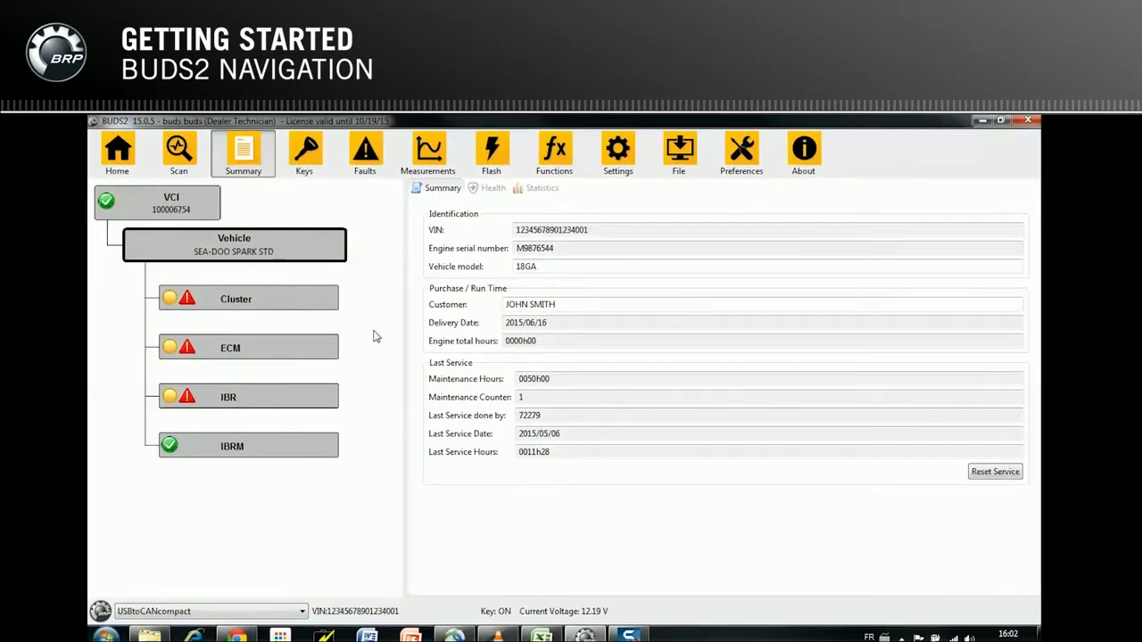
# Step through the VCI, Vehicle, Cluster, ECM, IBR and IBRM nodes to view their details.
pyautogui.click(194, 207)
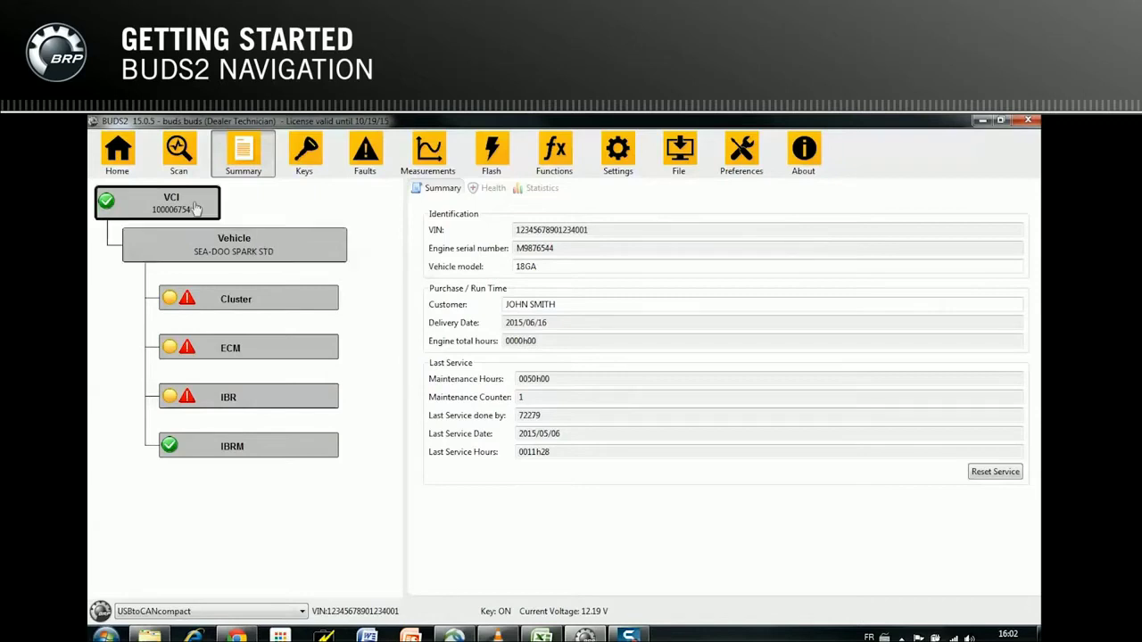
pyautogui.click(241, 251)
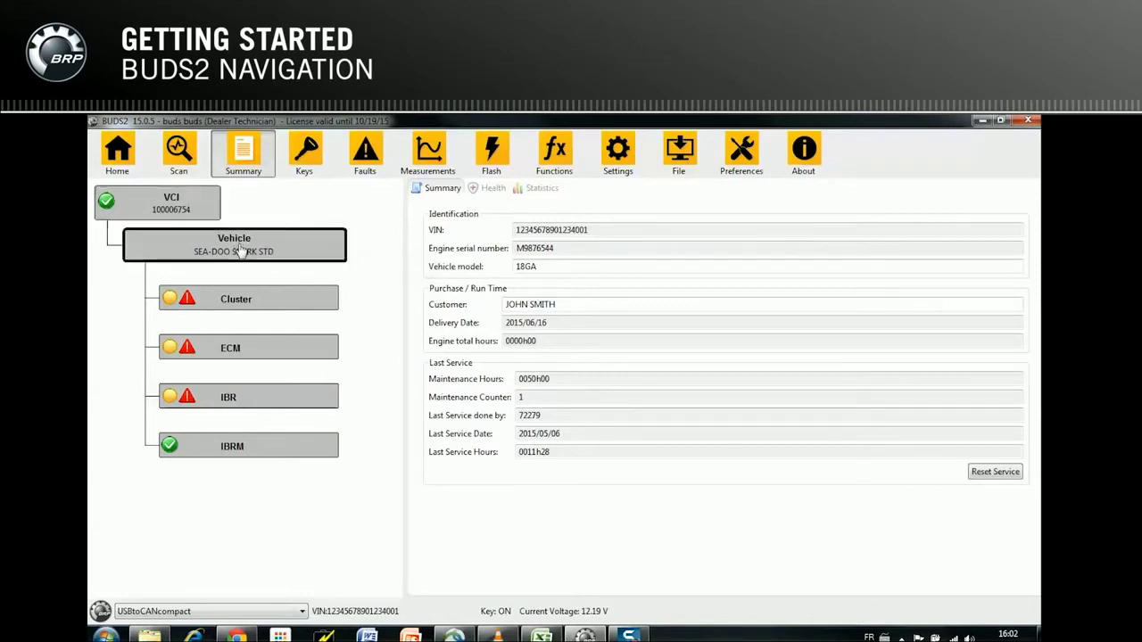
pyautogui.click(319, 304)
pyautogui.click(326, 354)
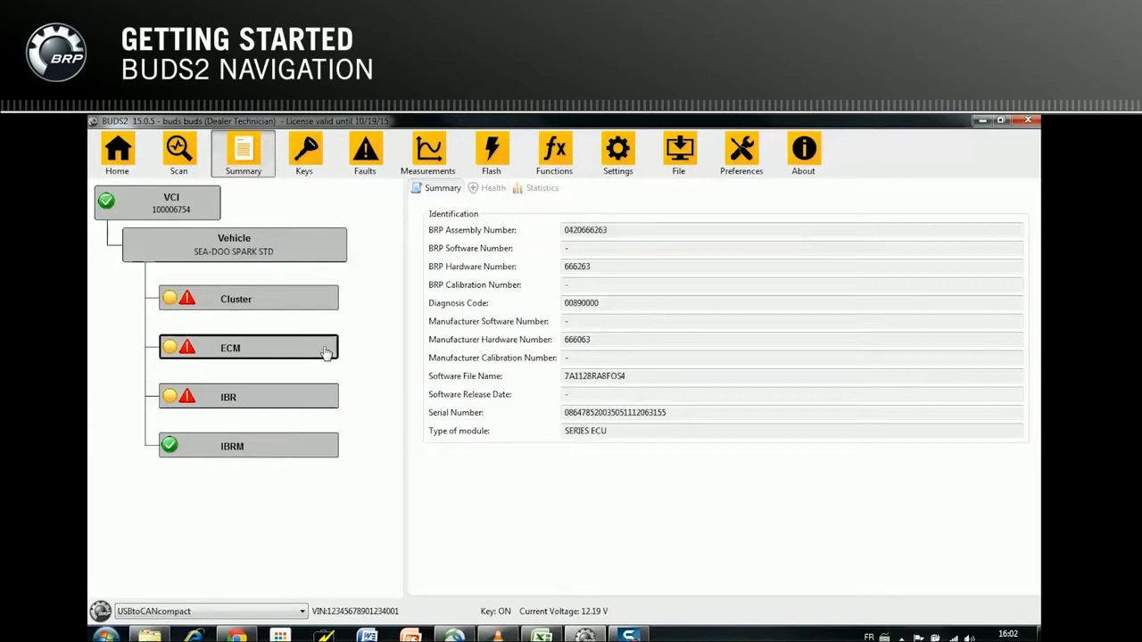
pyautogui.click(315, 410)
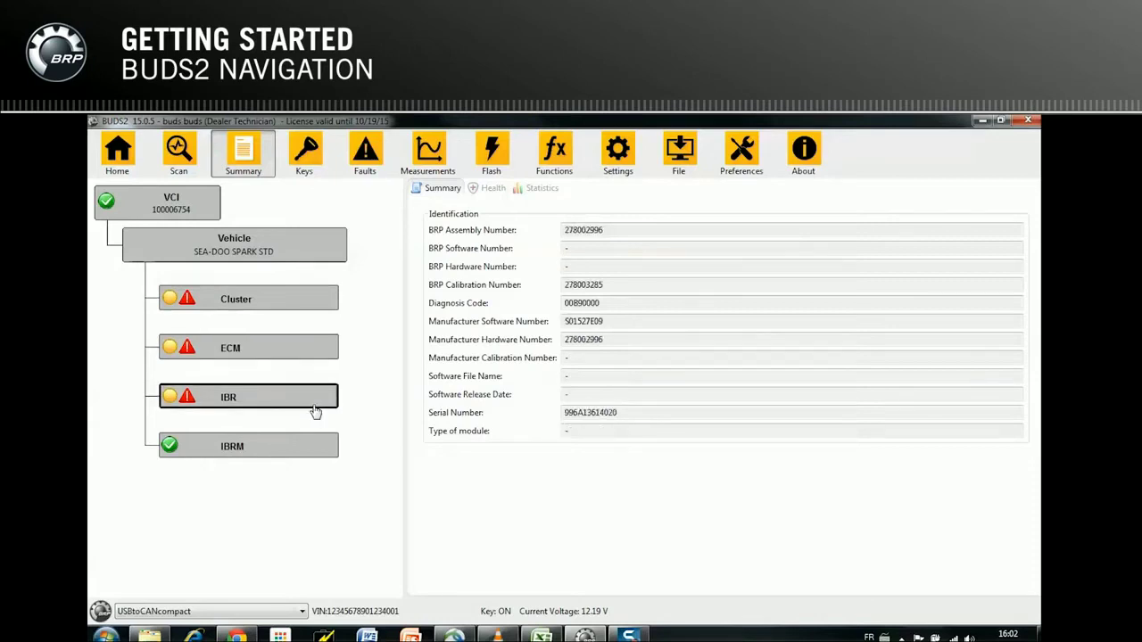
pyautogui.click(319, 446)
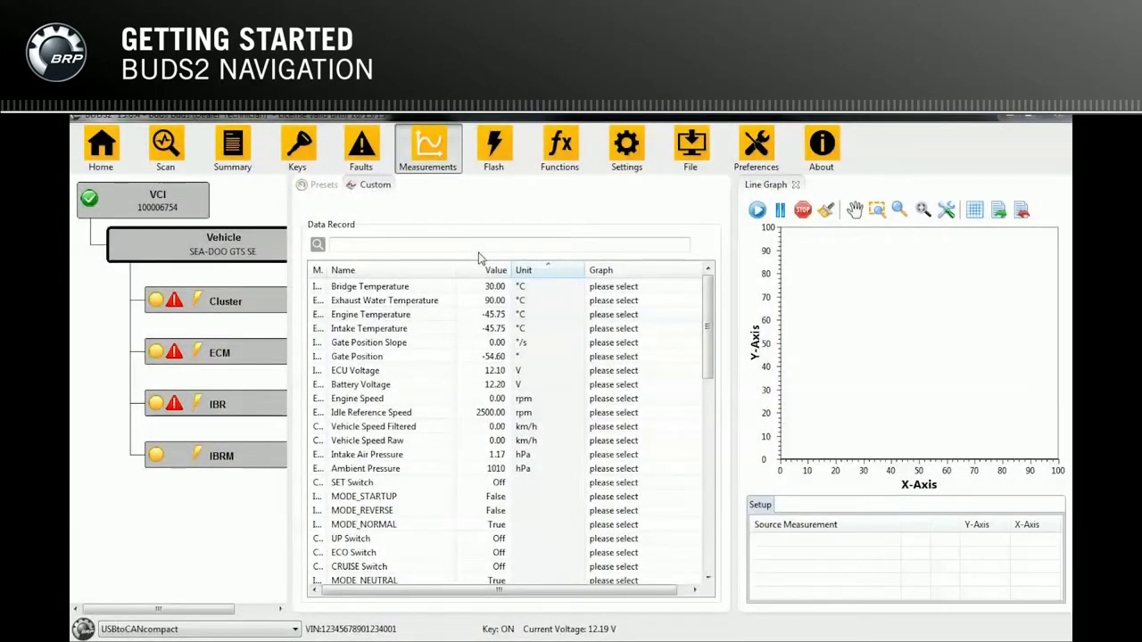
# Filter data records for 'Battery', clear the filter, and sort all measurements by name A to Z.
pyautogui.write('Battery')
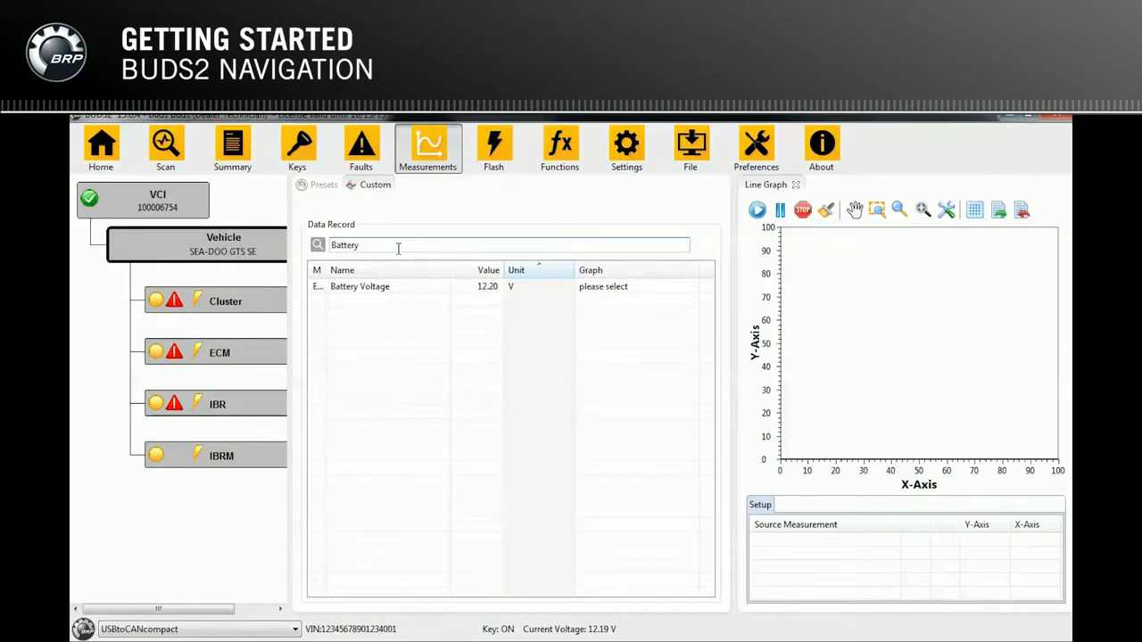
pyautogui.press('BackSpace')
pyautogui.press('BackSpace')
pyautogui.press('BackSpace')
pyautogui.press('BackSpace')
pyautogui.press('BackSpace')
pyautogui.press('BackSpace')
pyautogui.press('BackSpace')
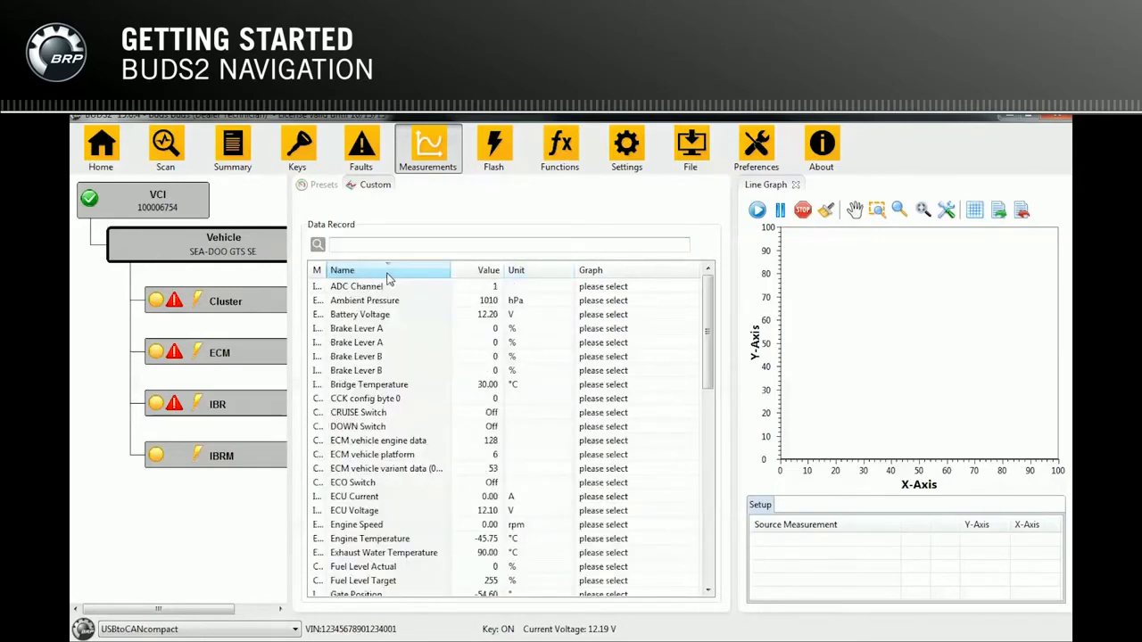
pyautogui.click(387, 276)
pyautogui.click(387, 271)
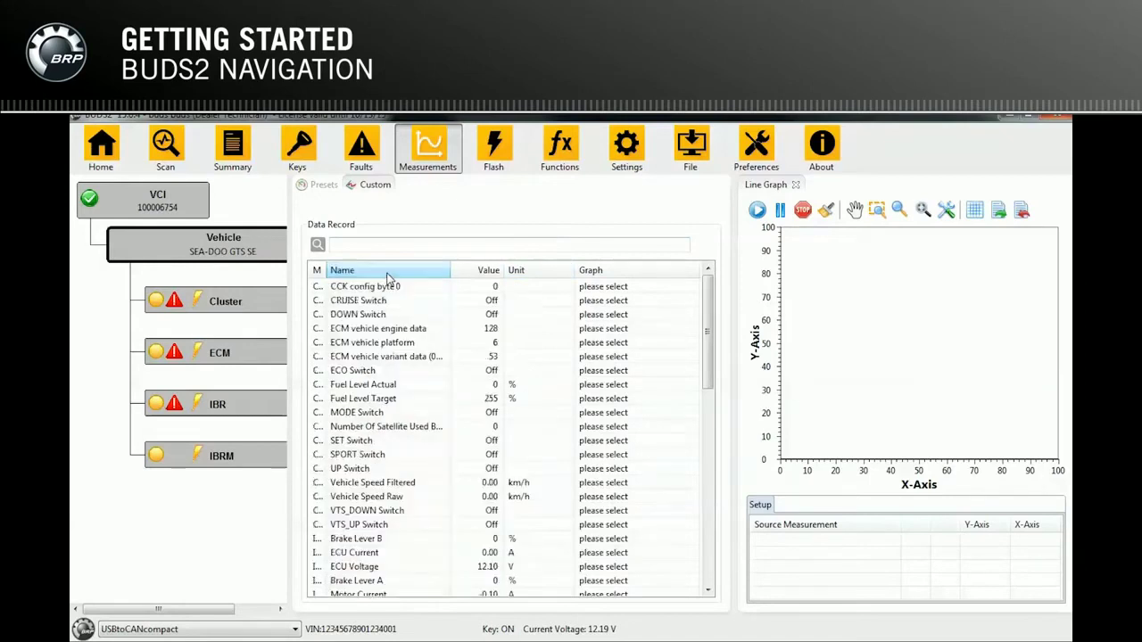
pyautogui.click(388, 272)
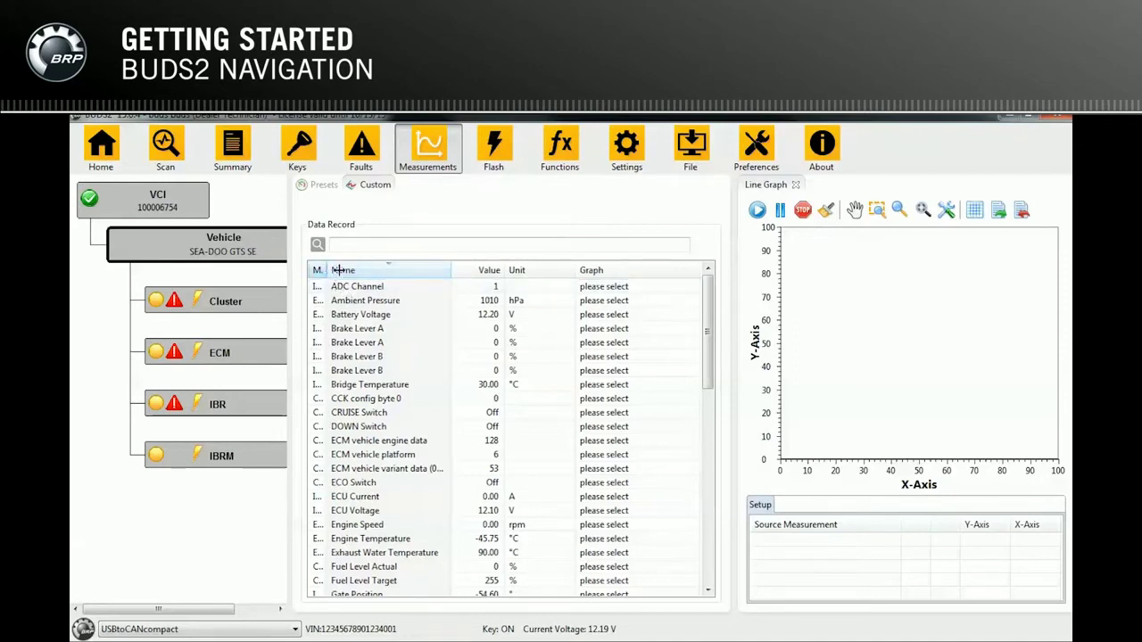
# Widen the module column to reveal module names and scroll through the measurement list and tree.
pyautogui.moveTo(326, 269); pyautogui.dragTo(344, 270)
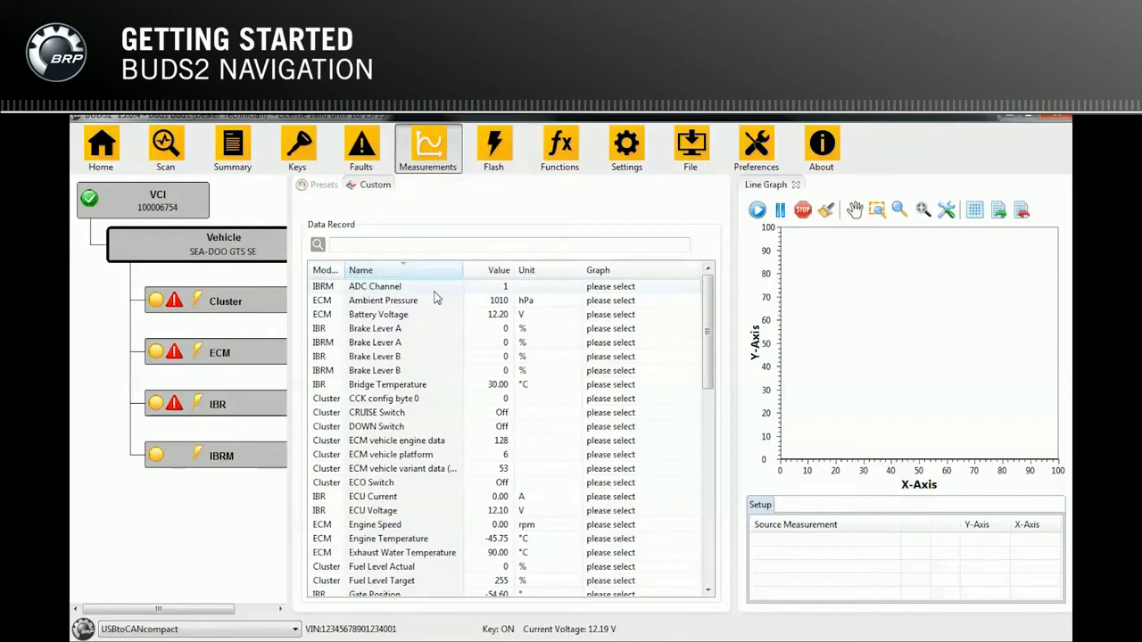
pyautogui.moveTo(711, 304); pyautogui.dragTo(708, 488)
pyautogui.moveTo(115, 610)
pyautogui.mouseDown()
pyautogui.moveTo(236, 616)
pyautogui.moveTo(102, 614)
pyautogui.mouseUp()
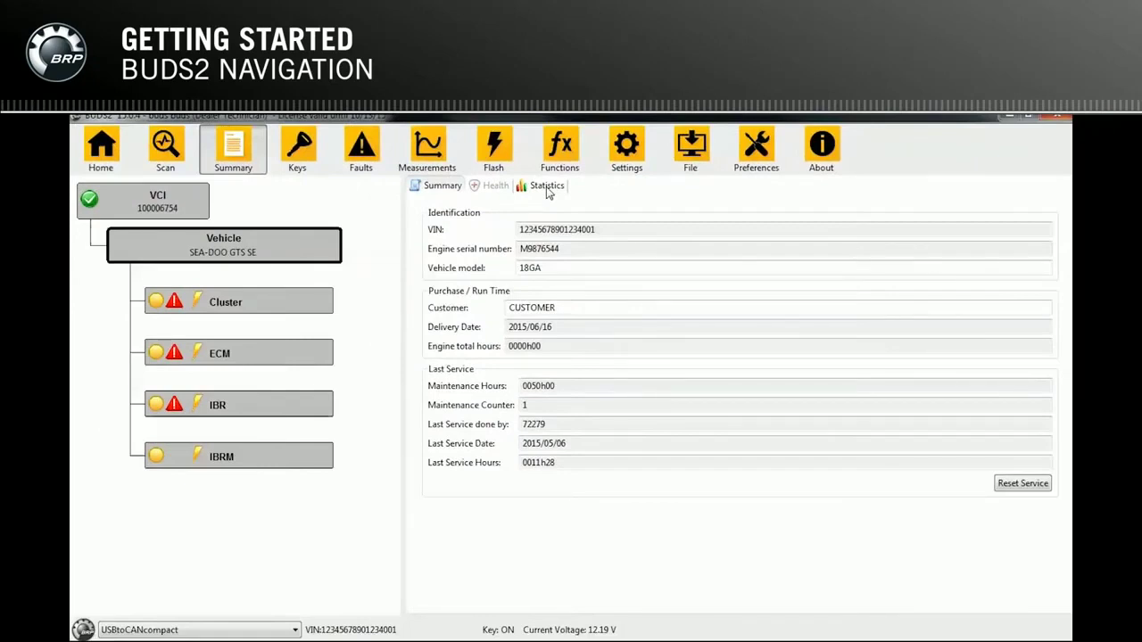
# Replace the placeholder Customer text with the customer's full name.
pyautogui.click(578, 308)
pyautogui.moveTo(578, 308); pyautogui.dragTo(511, 308)
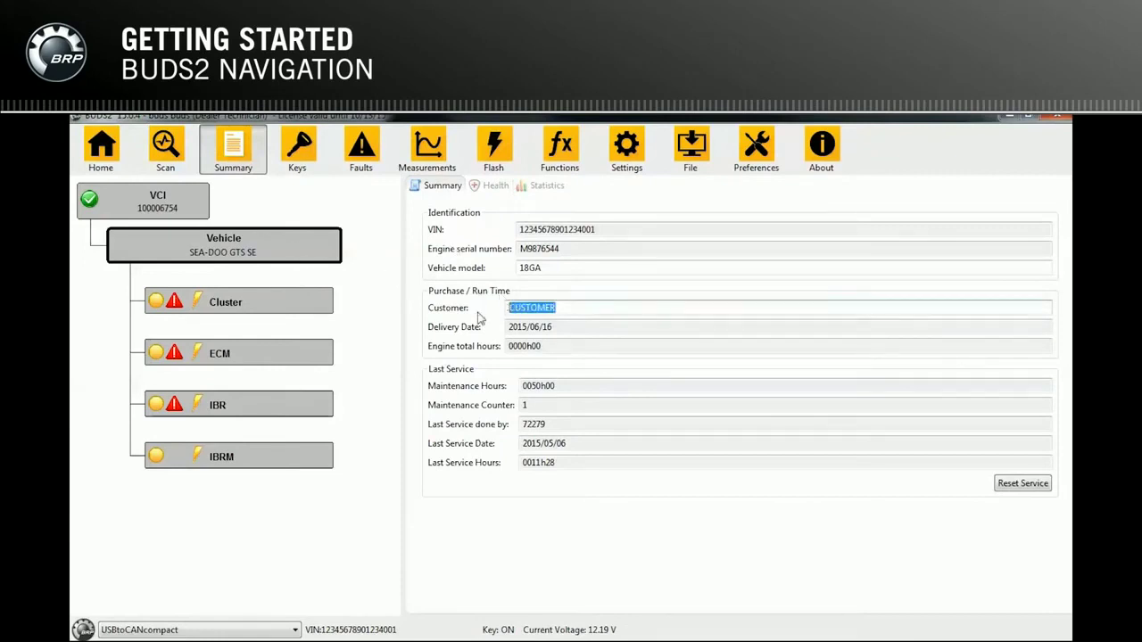
pyautogui.write('John S')
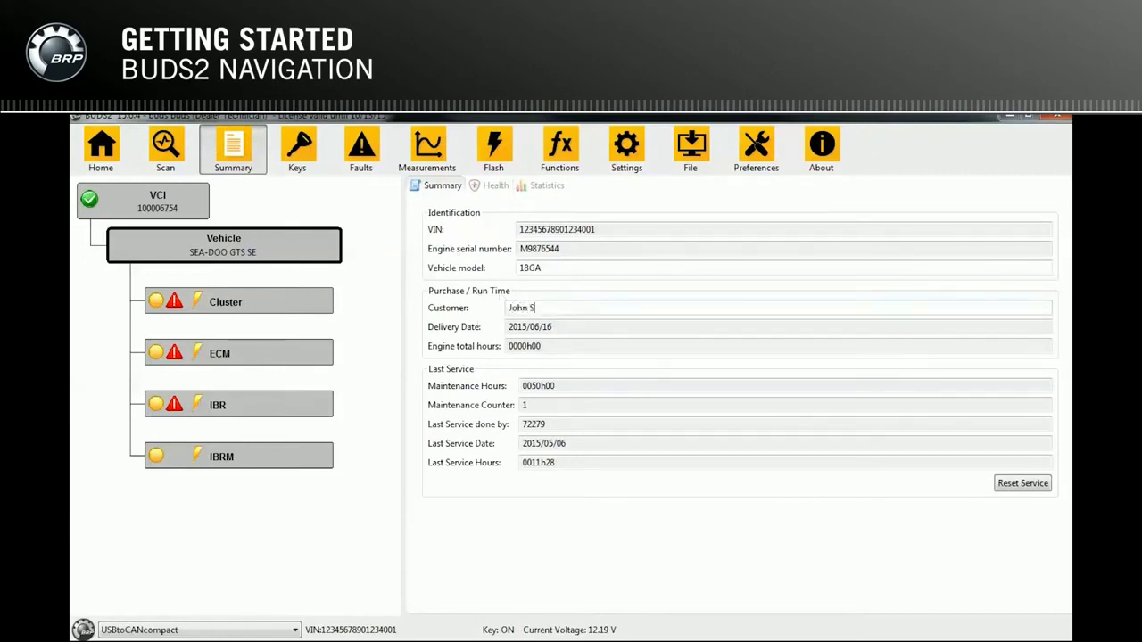
pyautogui.write('mith')
# Check the vehicle model value 18GA and bring up the Health list of errors and warnings.
pyautogui.click(595, 268)
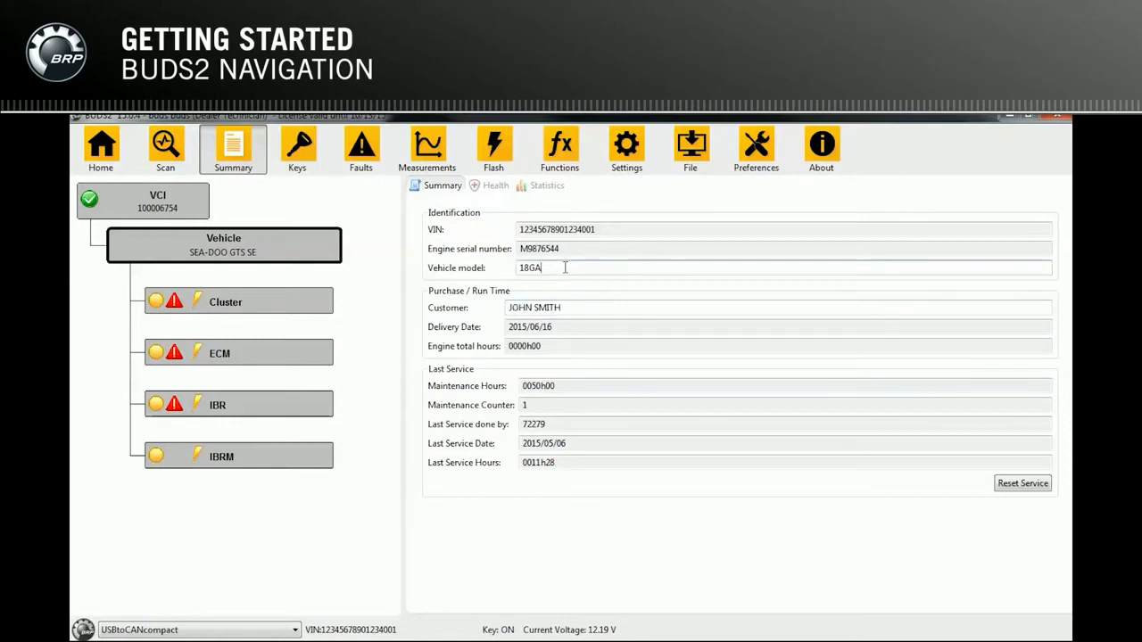
pyautogui.moveTo(565, 268)
pyautogui.mouseDown()
pyautogui.moveTo(546, 296)
pyautogui.moveTo(483, 182)
pyautogui.mouseUp()
pyautogui.click(491, 187)
pyautogui.click(493, 187)
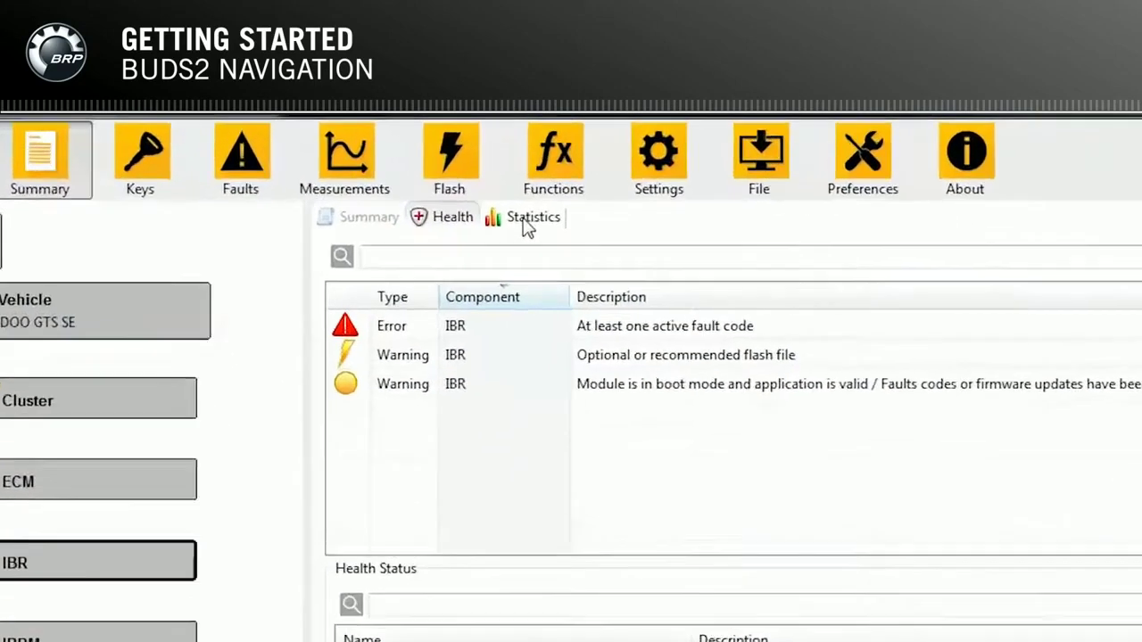
# Switch to Statistics to see the Last Instants chart and timestamped engine readings.
pyautogui.click(542, 190)
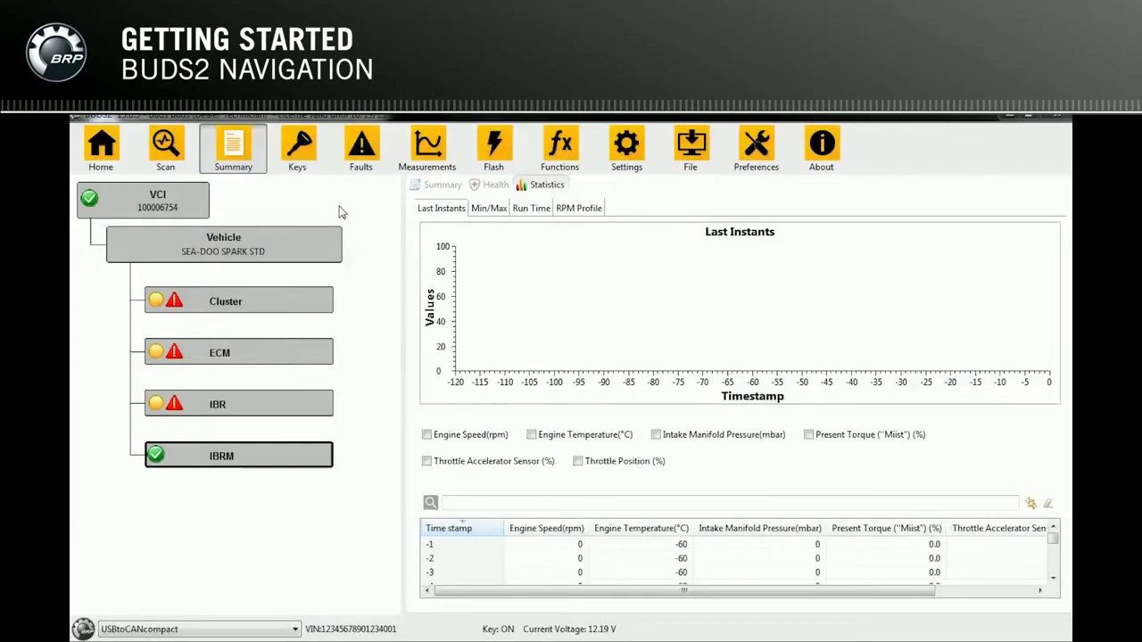
# On the Keys page, add a Normal key and read the inserted key back as index 1.
pyautogui.click(303, 158)
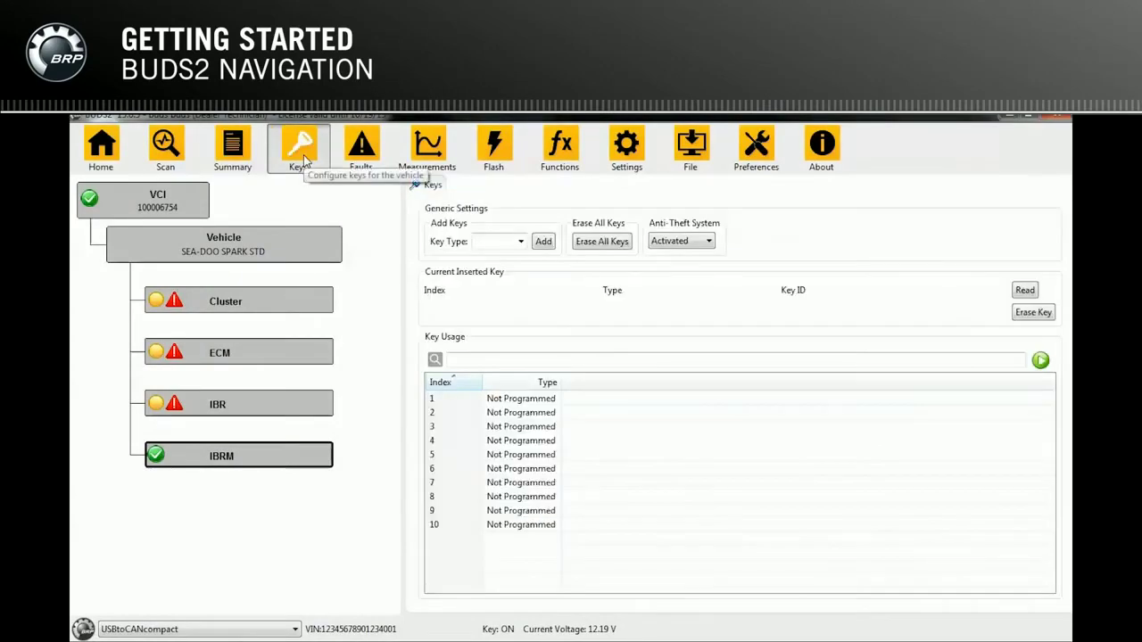
pyautogui.click(460, 235)
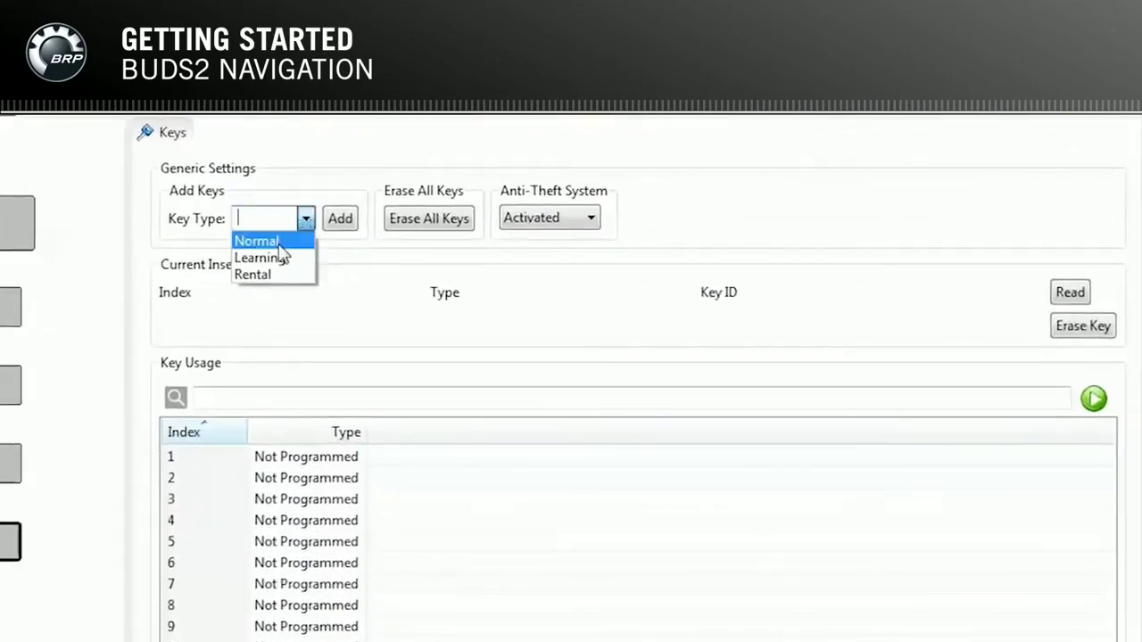
pyautogui.click(279, 245)
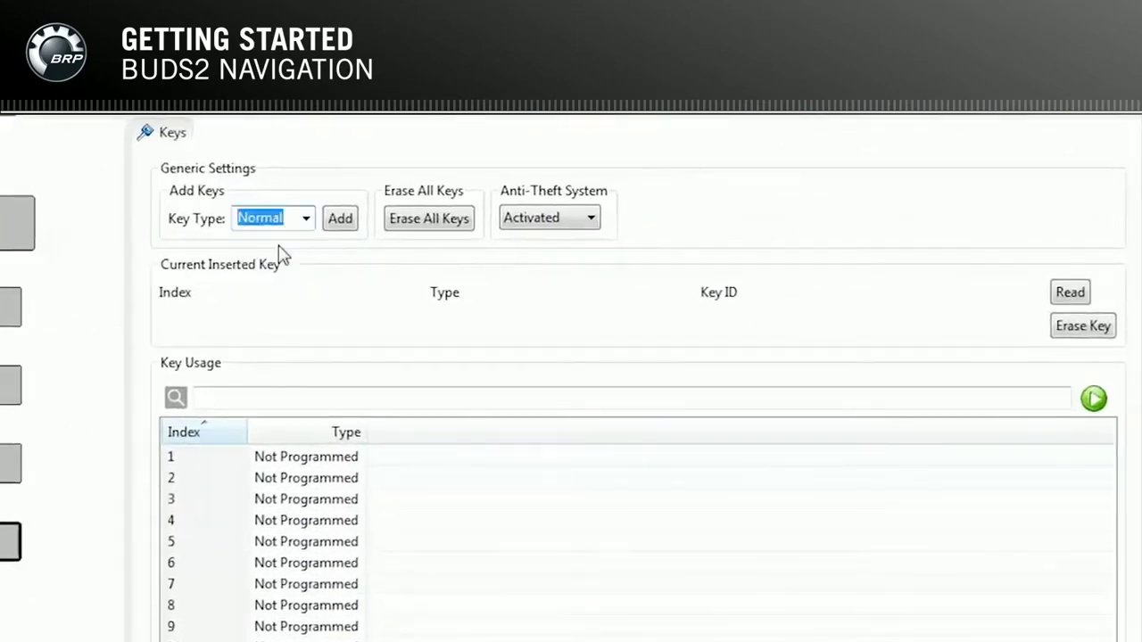
pyautogui.click(348, 224)
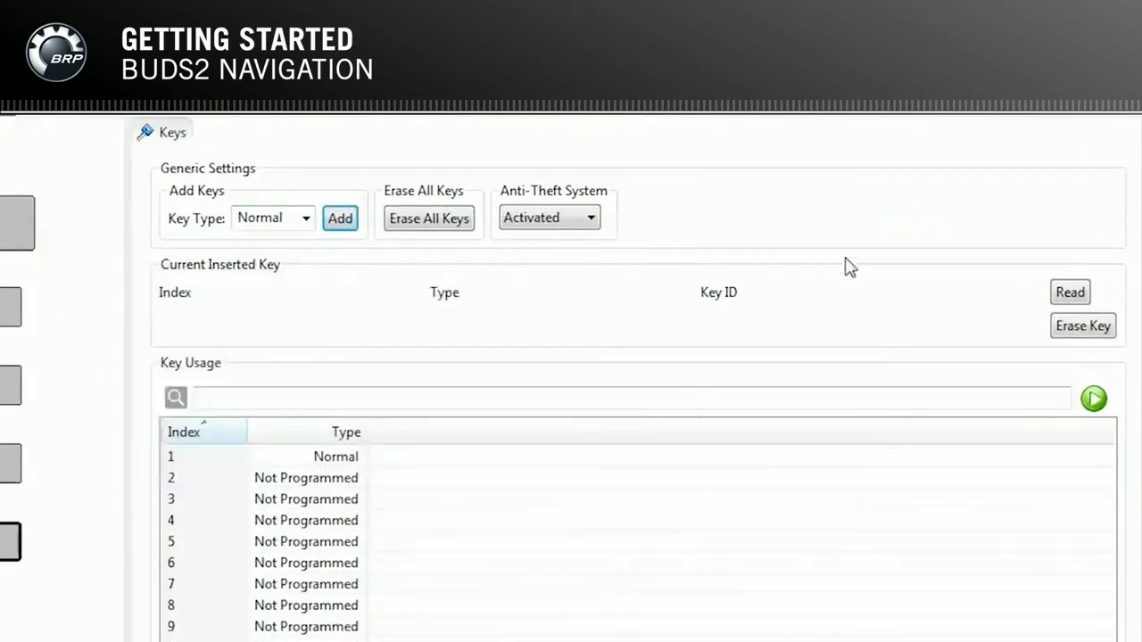
pyautogui.click(1075, 297)
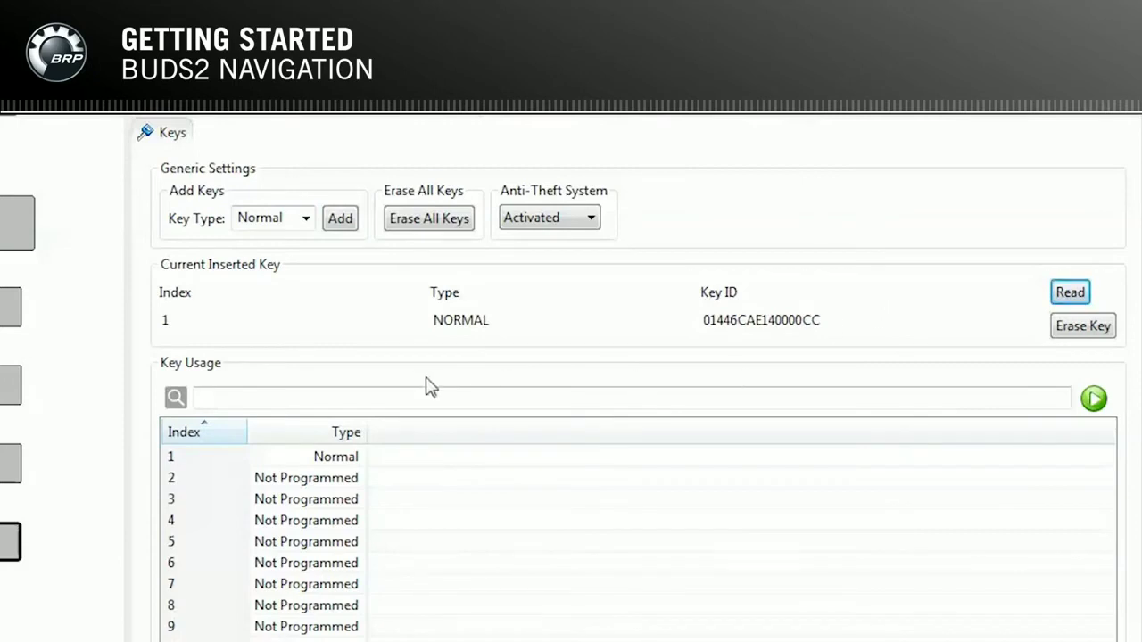
# Change key 1's type to Learning in the Change Key Type dialog and close it.
pyautogui.doubleClick(343, 459)
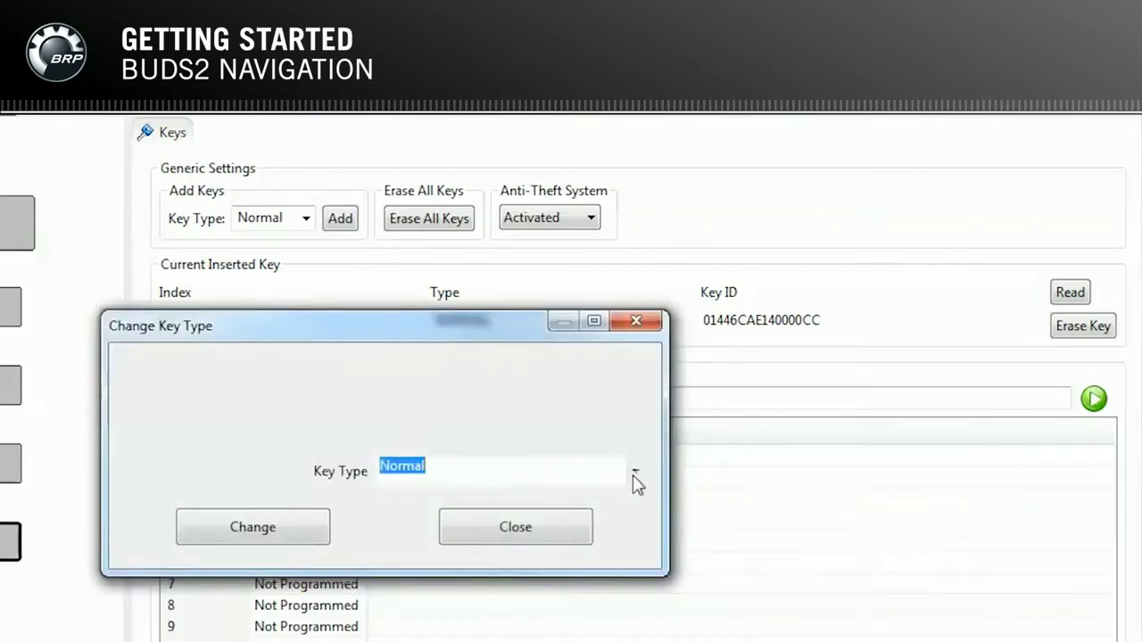
pyautogui.click(634, 475)
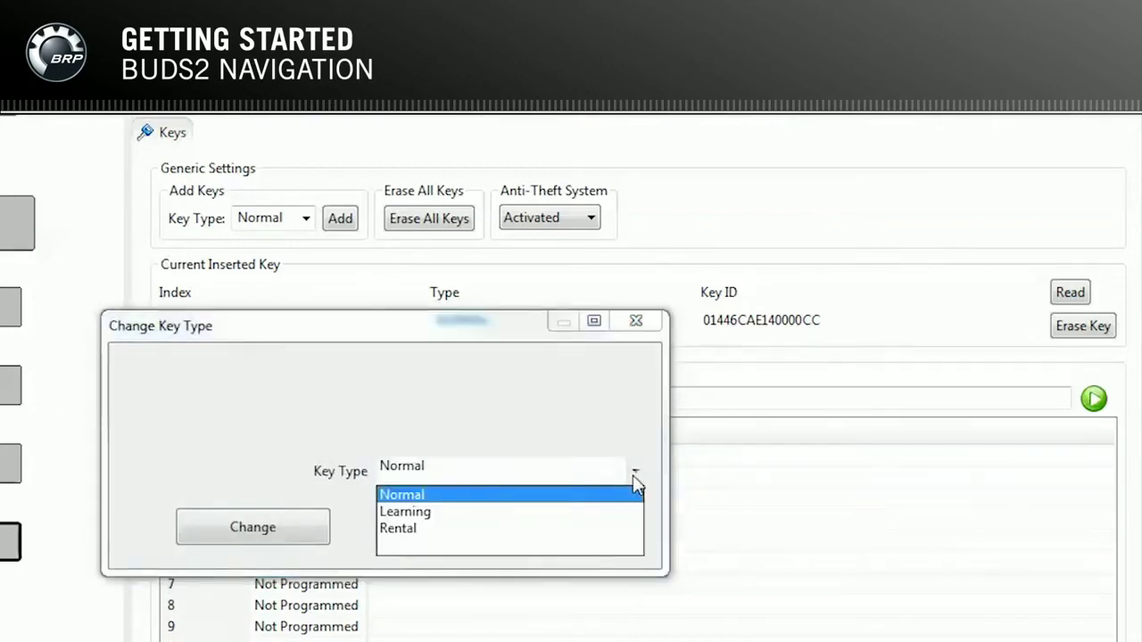
pyautogui.click(444, 514)
pyautogui.click(276, 532)
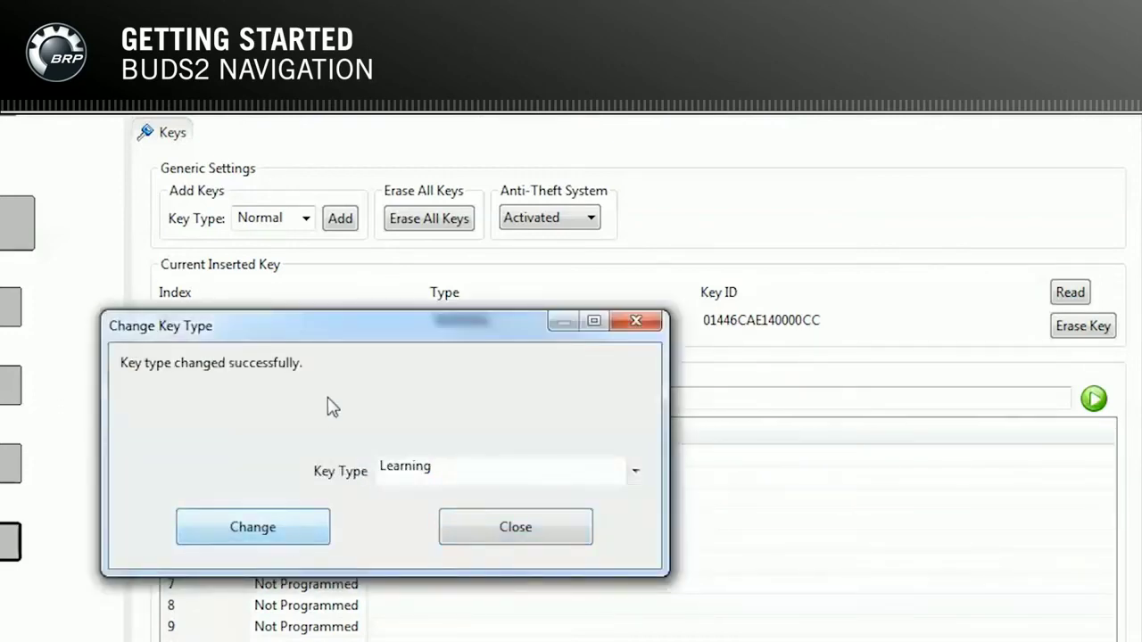
pyautogui.click(531, 532)
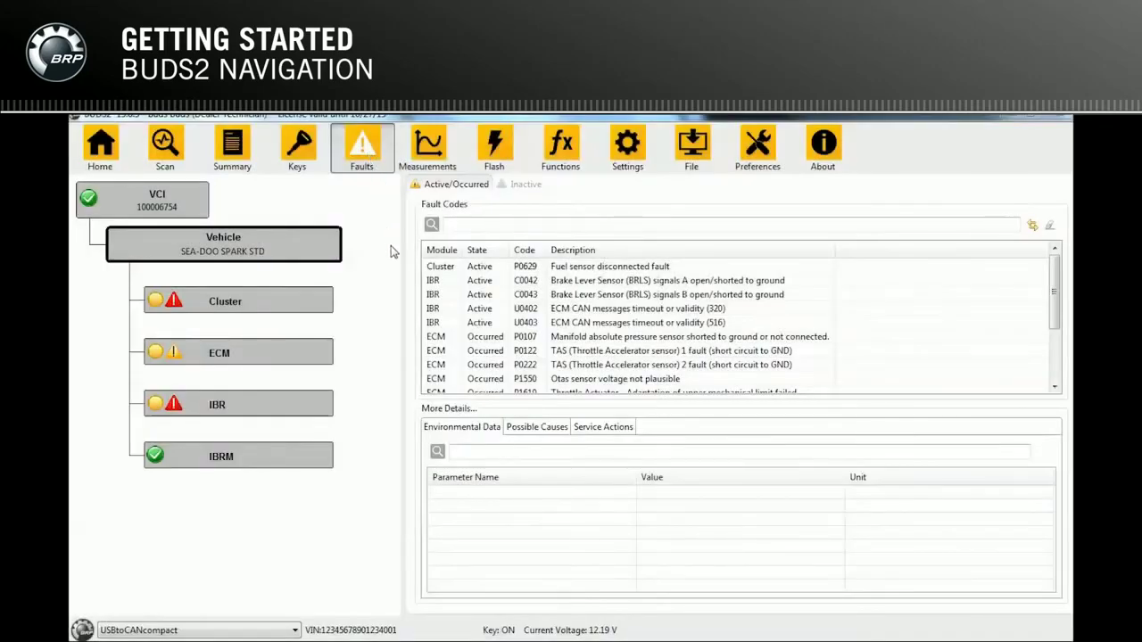
# Filter faults to ECM and review P0107's environmental data, possible causes and service actions.
pyautogui.click(327, 353)
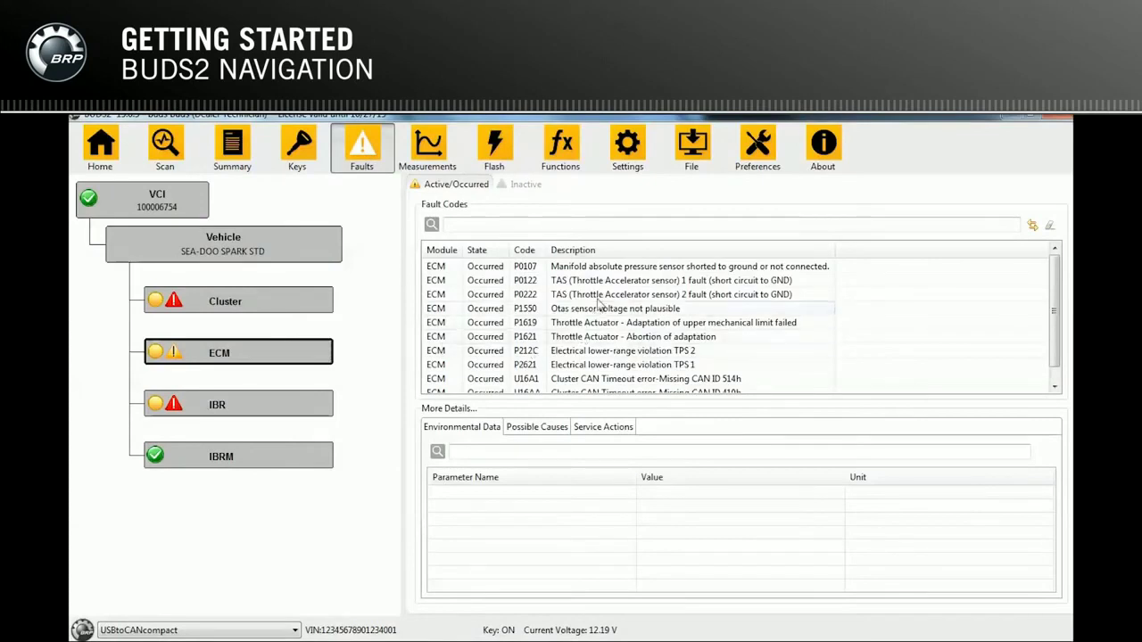
pyautogui.click(605, 268)
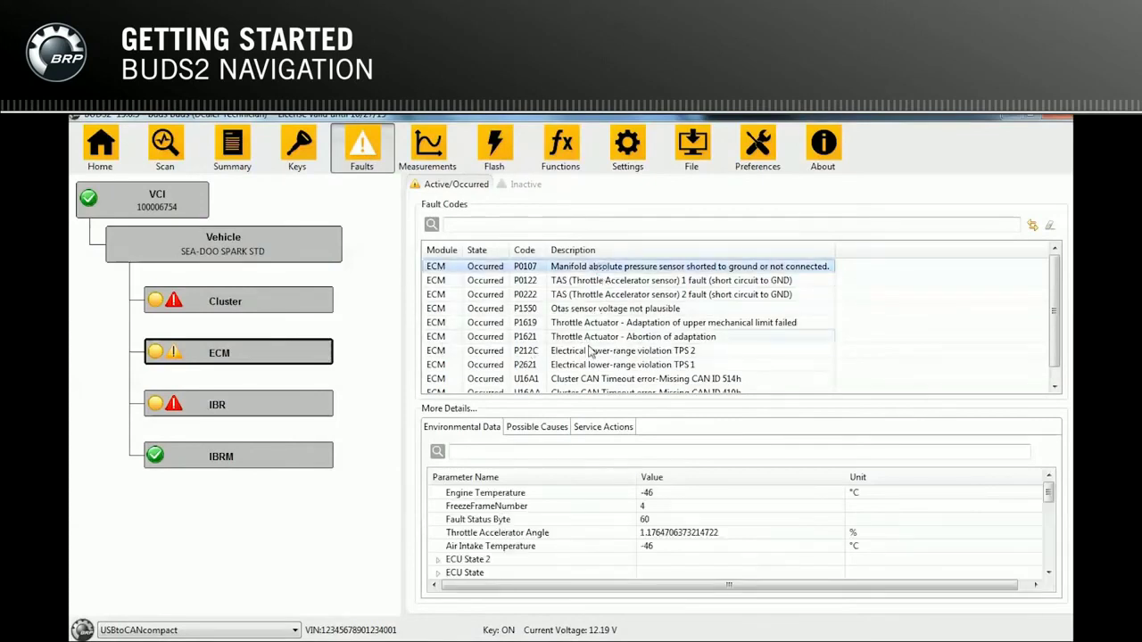
pyautogui.click(545, 428)
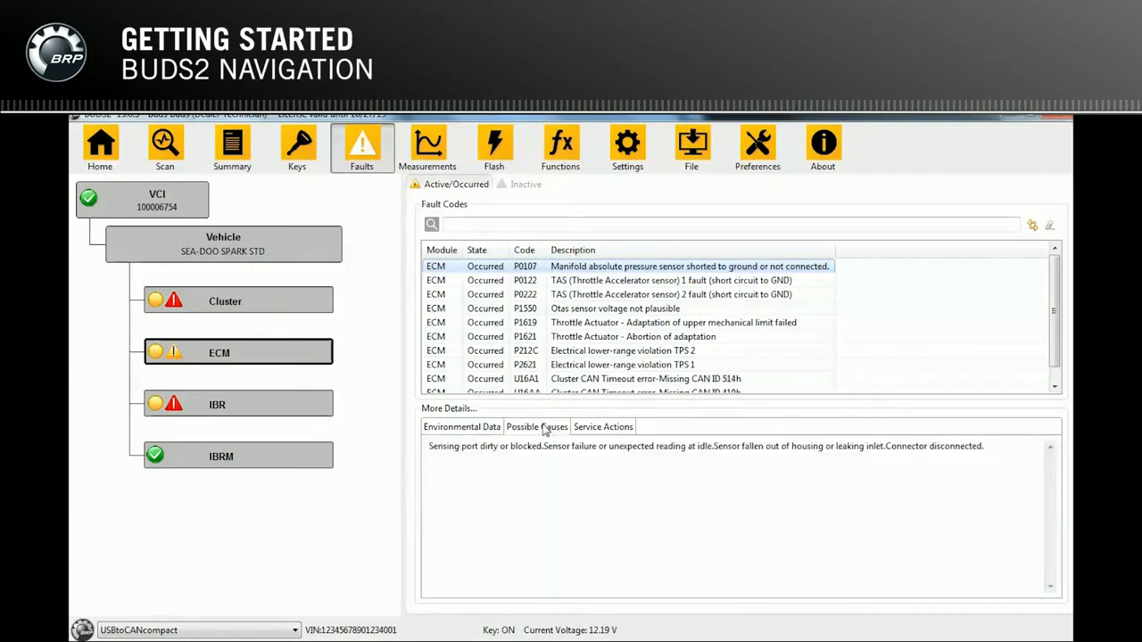
pyautogui.click(605, 429)
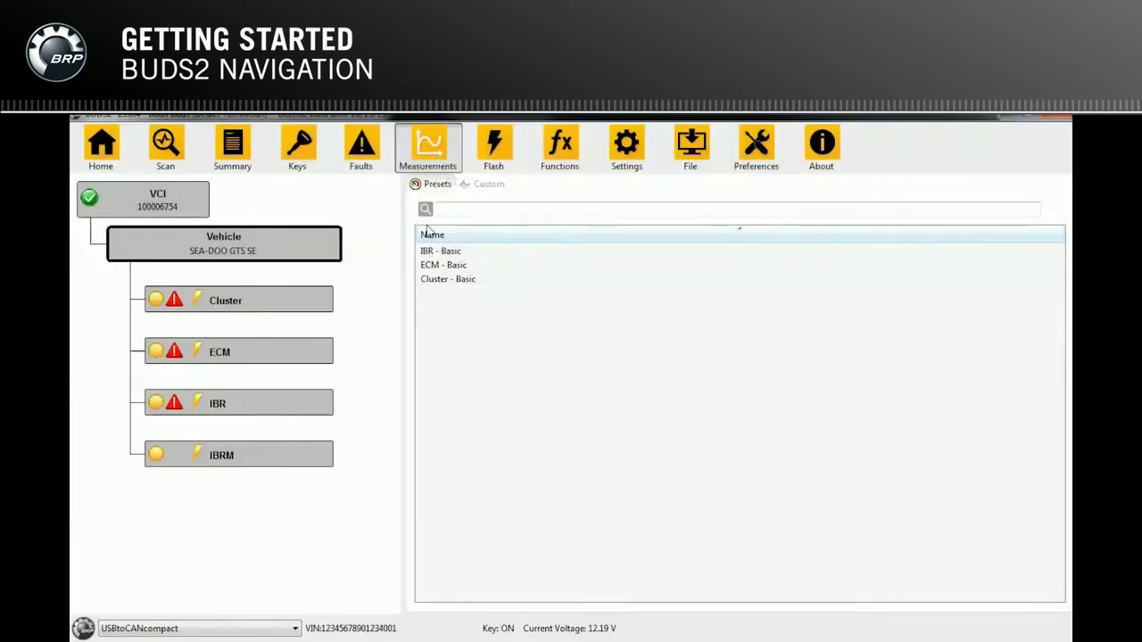
# View the IBR - Basic gauges, then give Ambient Pressure a line graph in the Custom list.
pyautogui.doubleClick(454, 252)
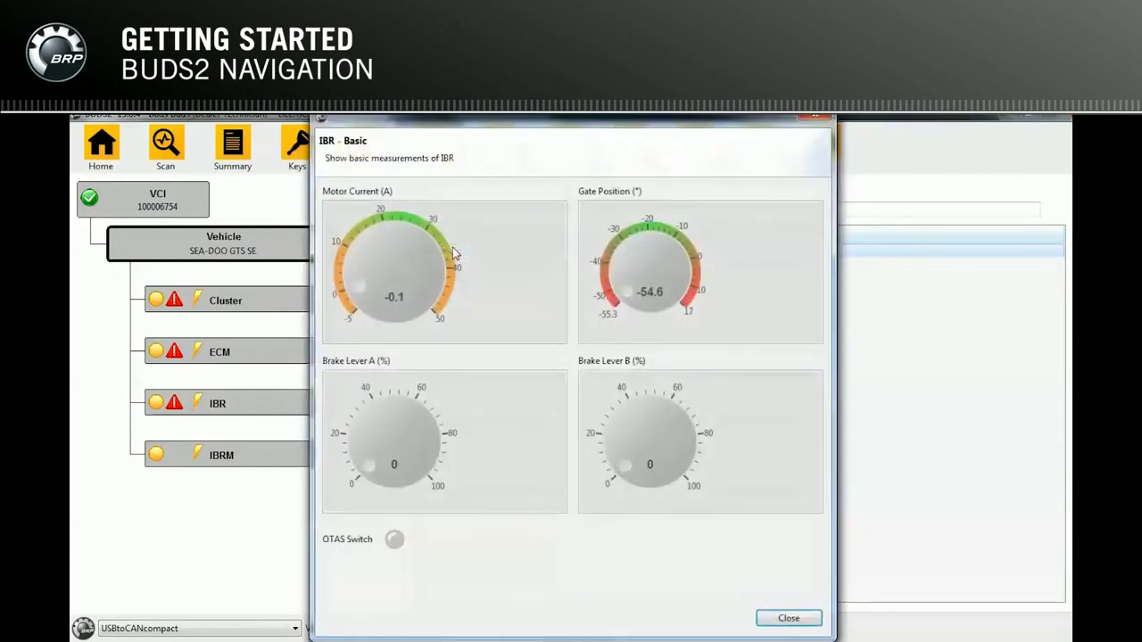
pyautogui.click(789, 618)
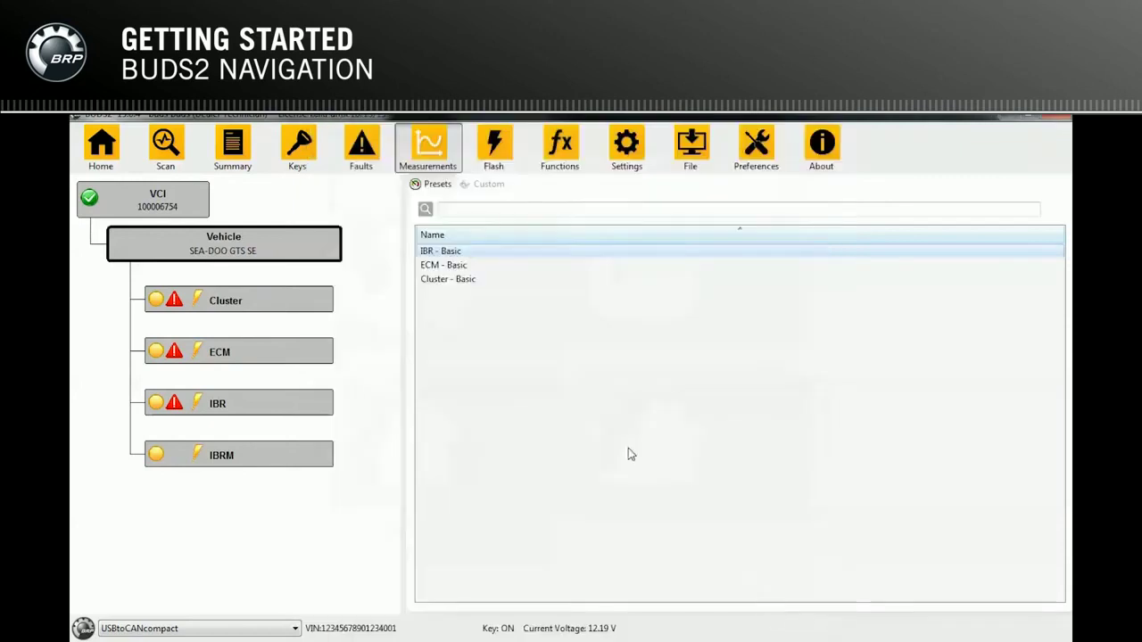
pyautogui.click(487, 185)
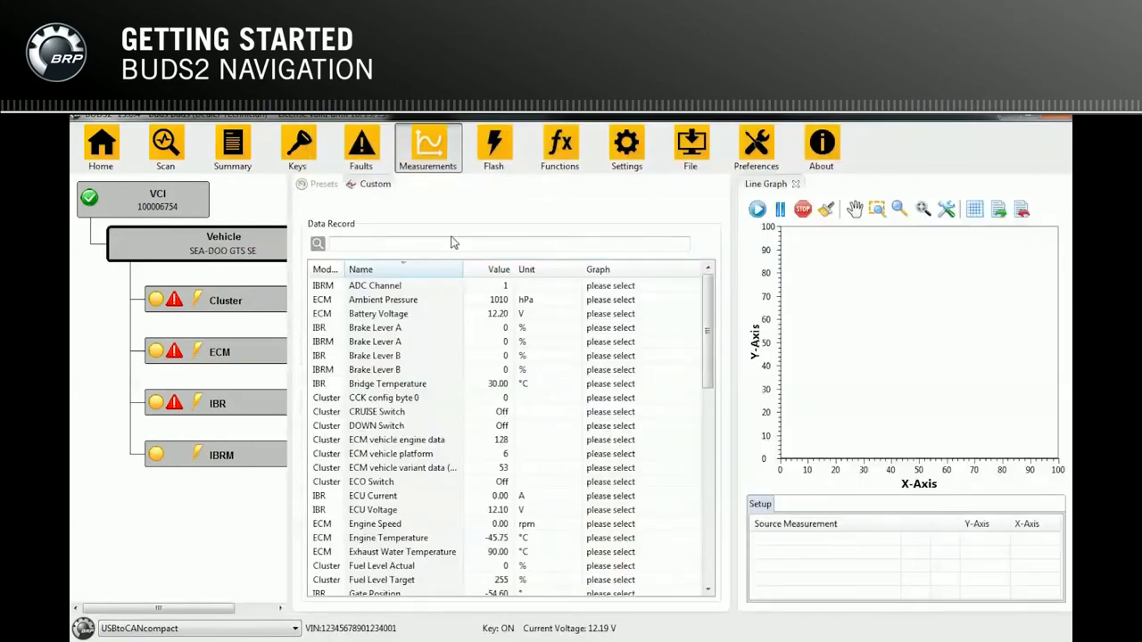
pyautogui.click(421, 305)
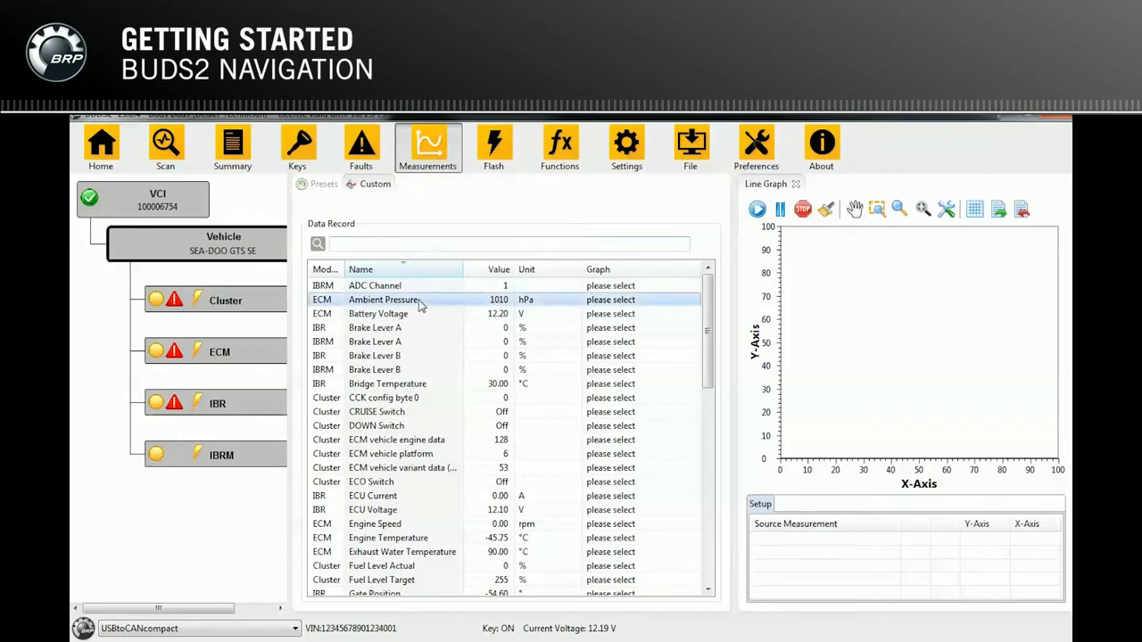
pyautogui.click(631, 304)
pyautogui.click(694, 301)
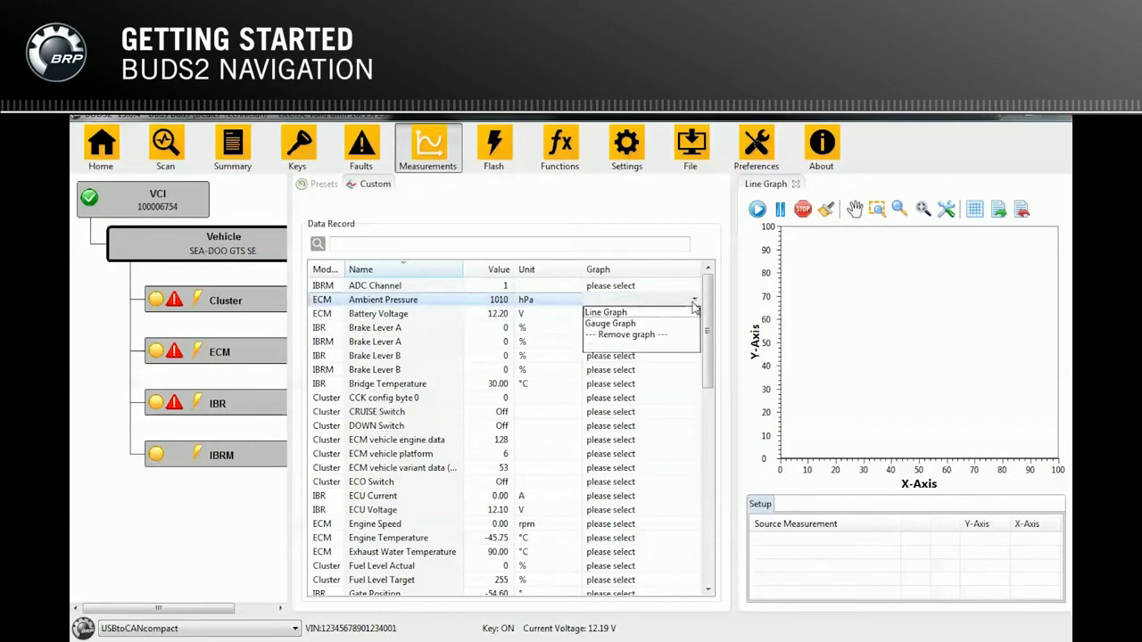
pyautogui.click(629, 315)
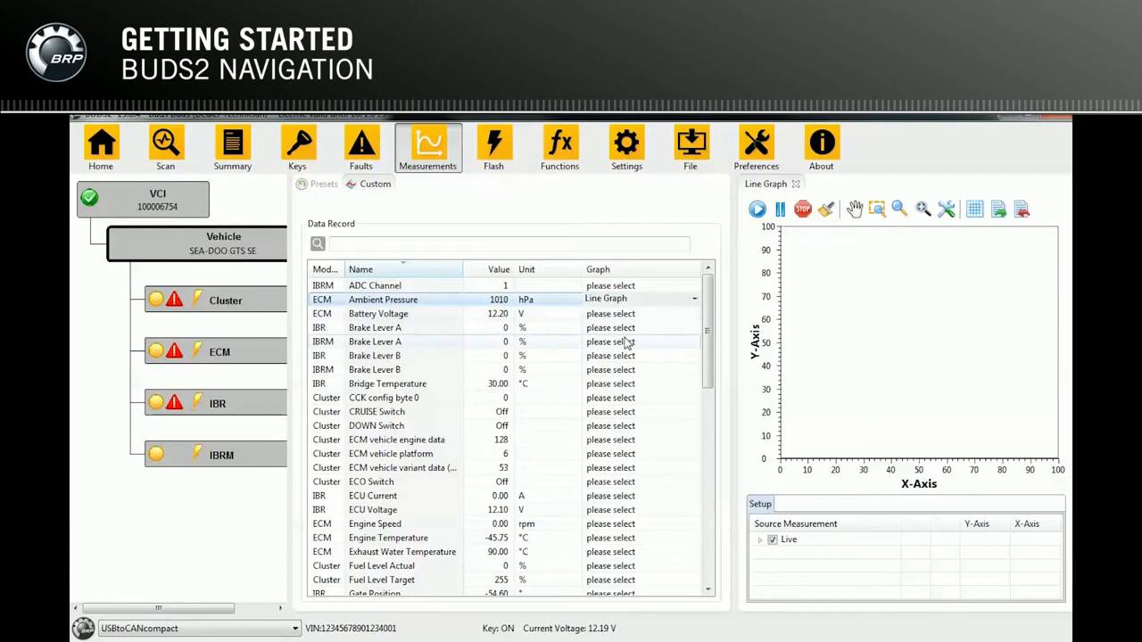
pyautogui.click(628, 342)
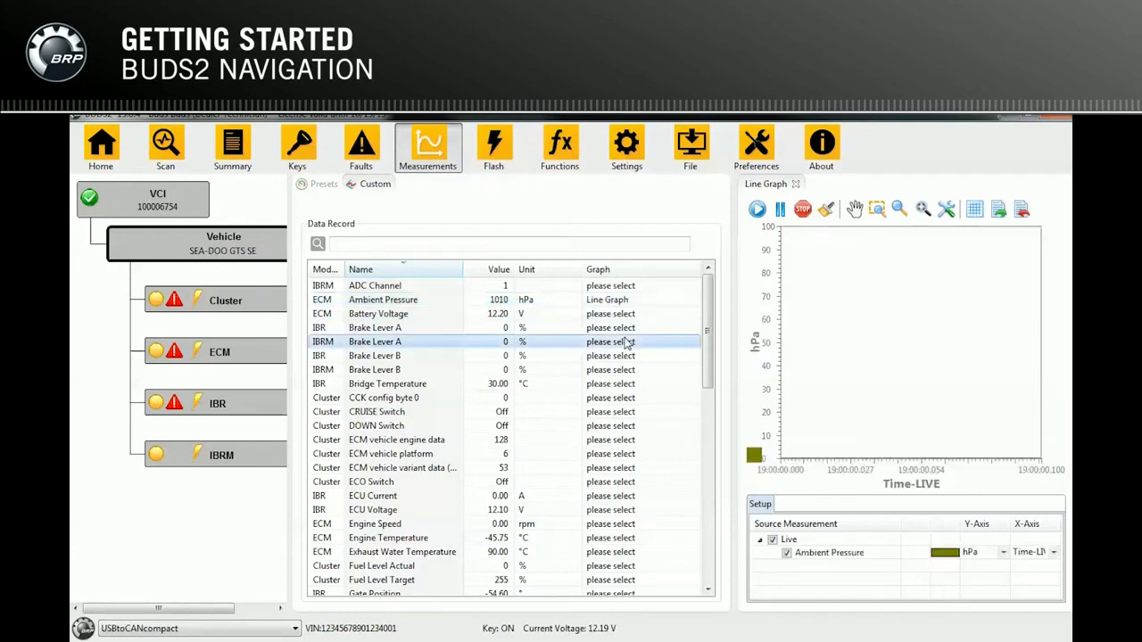
# Set Battery Voltage to a gauge graph and CRUISE Switch to a switch graph.
pyautogui.click(620, 314)
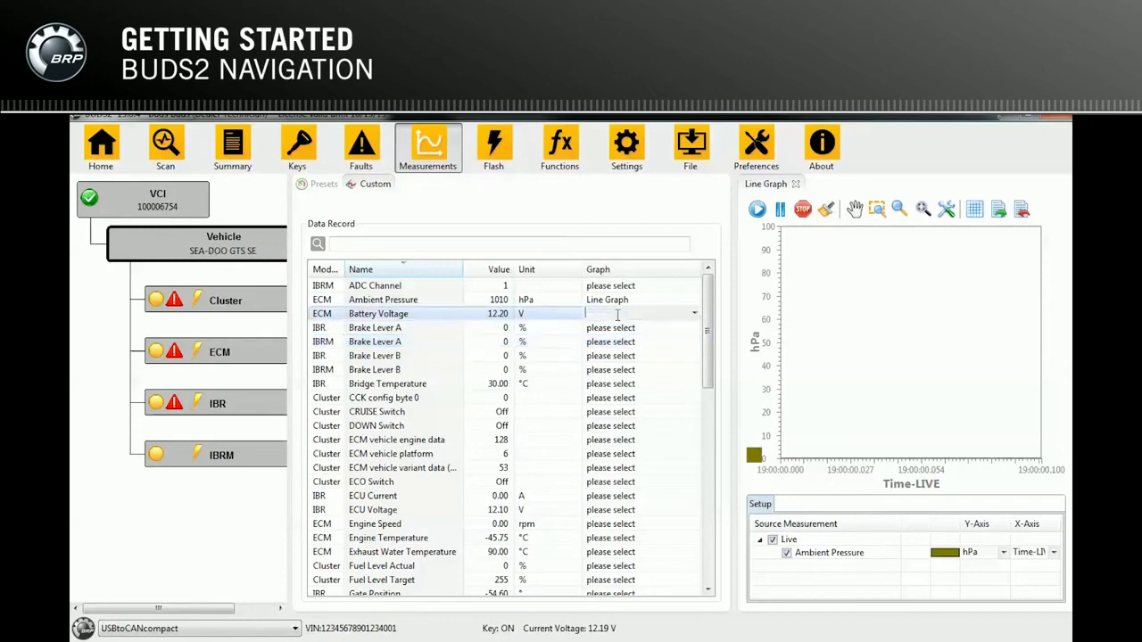
pyautogui.click(695, 314)
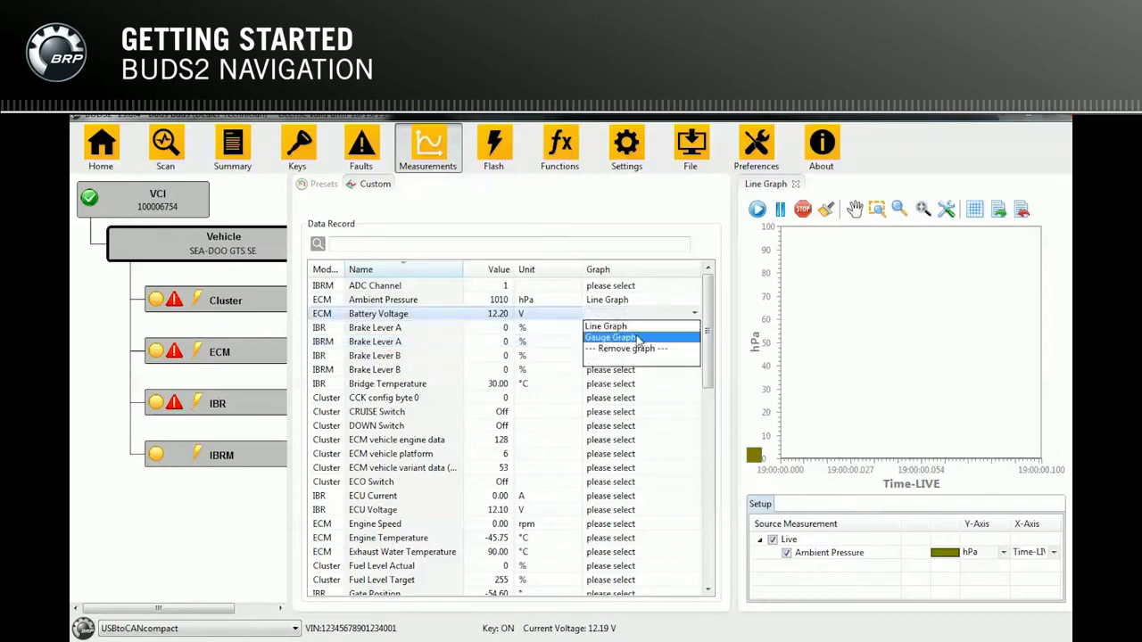
pyautogui.click(644, 345)
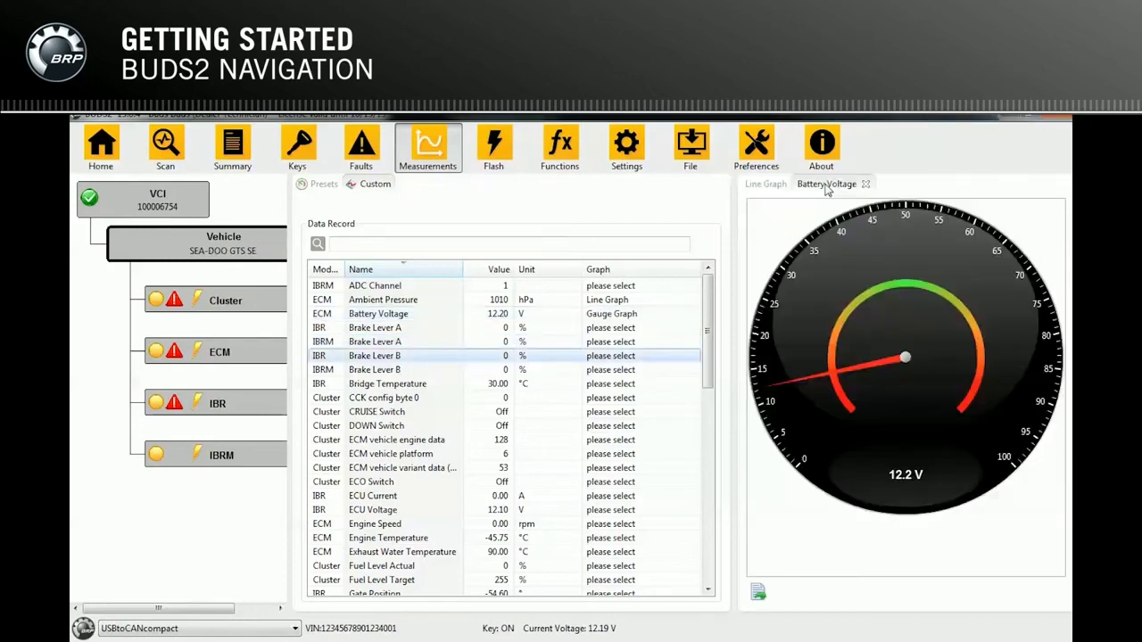
pyautogui.click(621, 413)
pyautogui.click(624, 414)
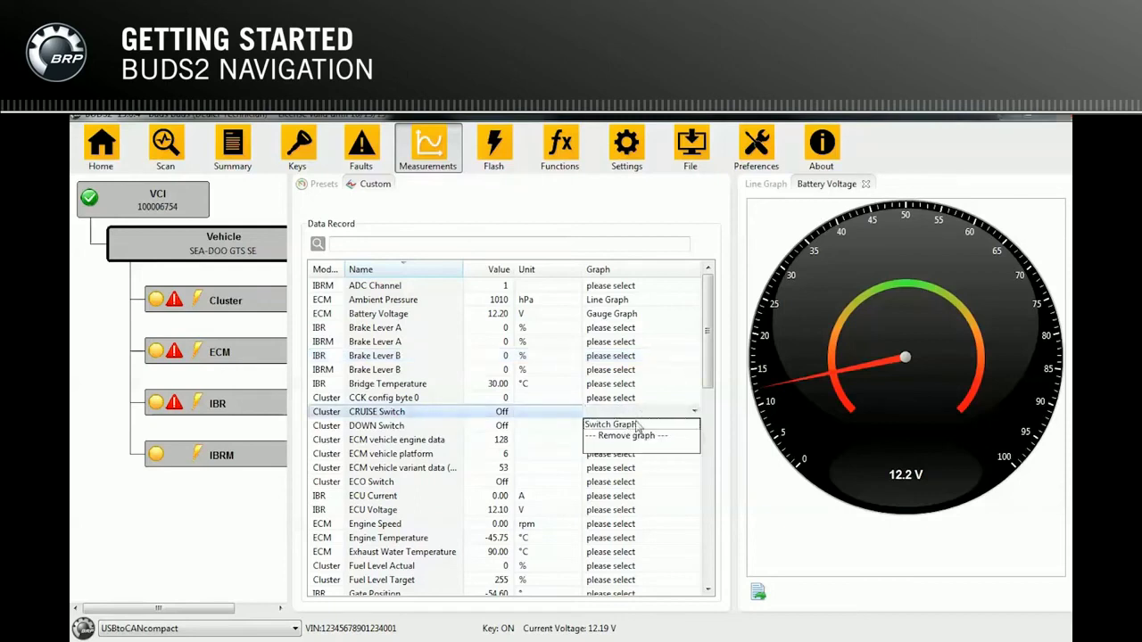
pyautogui.click(632, 433)
pyautogui.click(618, 454)
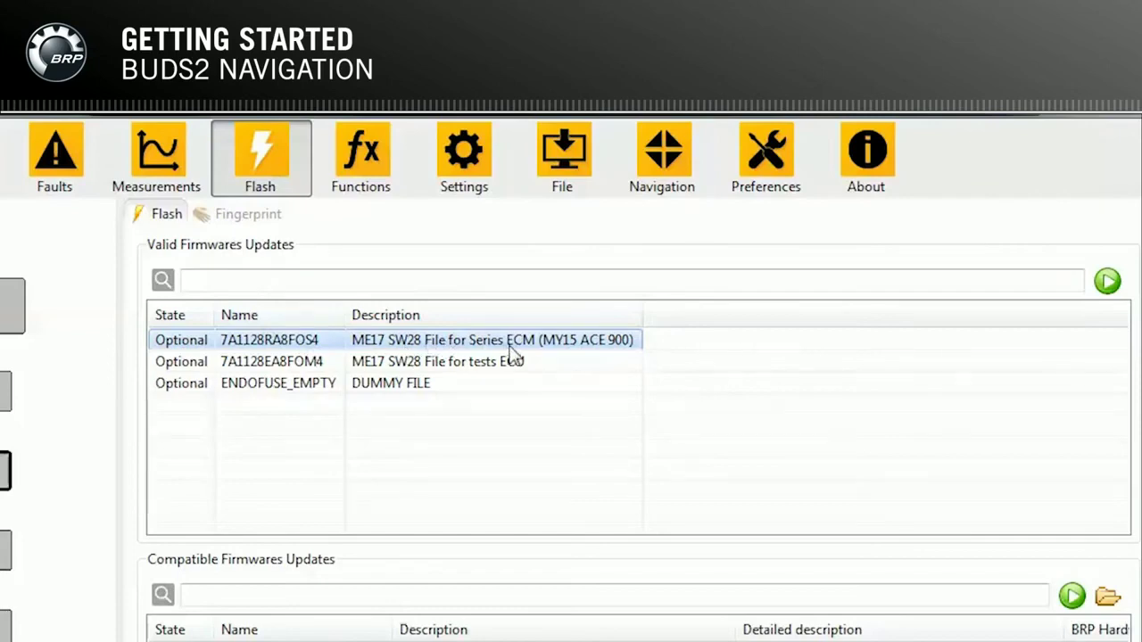
# Start flashing the selected first valid ECM firmware update.
pyautogui.click(1108, 282)
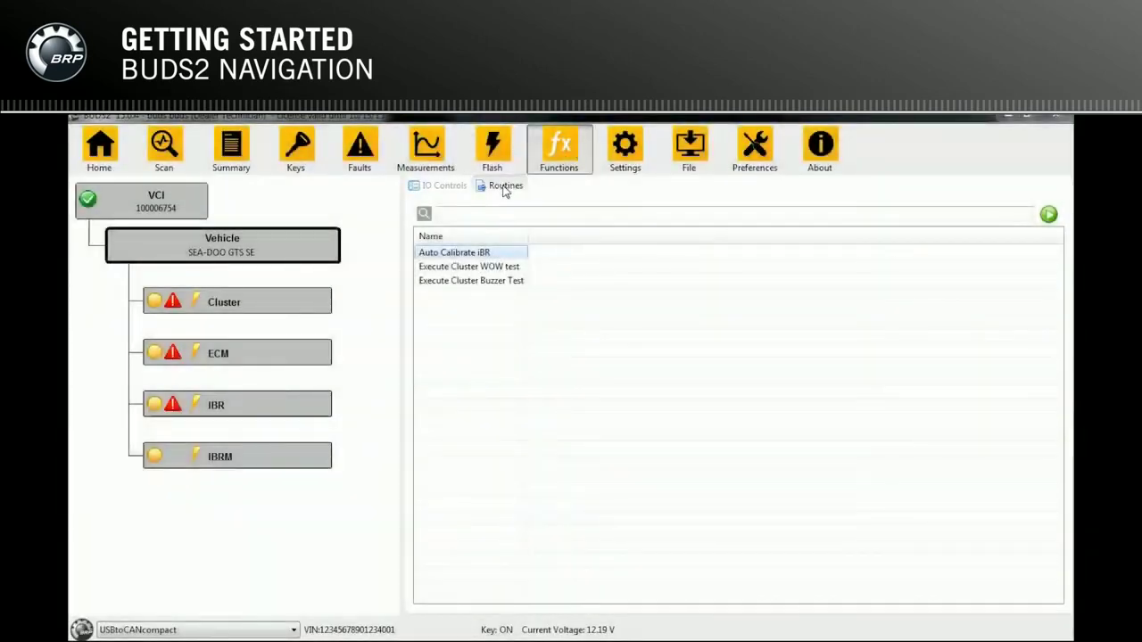
# Open the Activate Ignition Coils test from the IO Controls list, then close it.
pyautogui.click(446, 188)
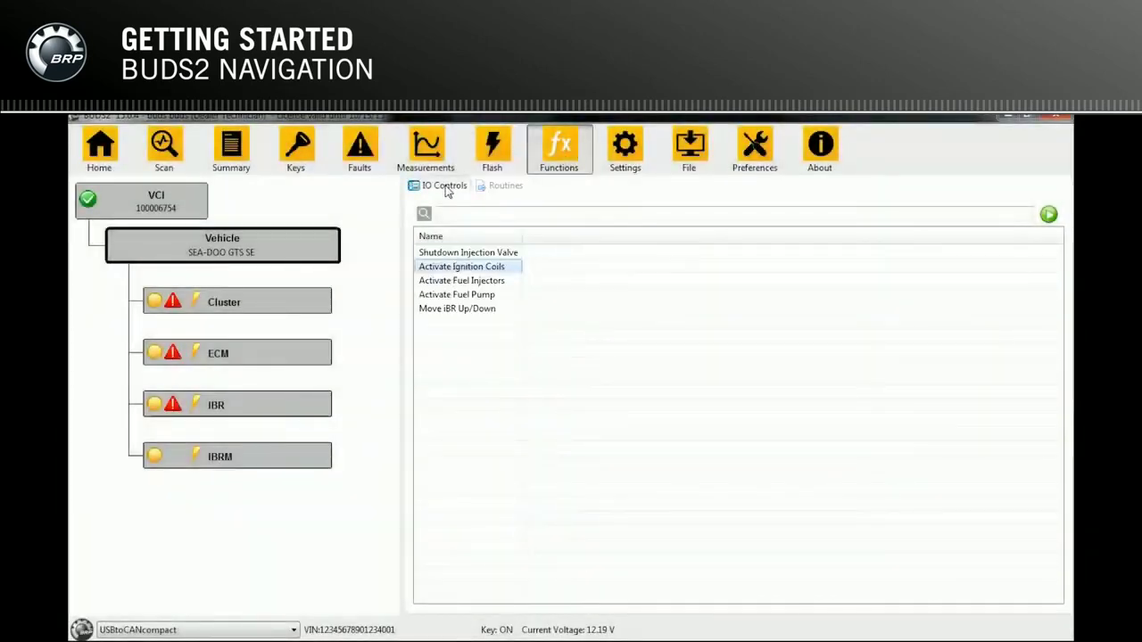
pyautogui.doubleClick(461, 267)
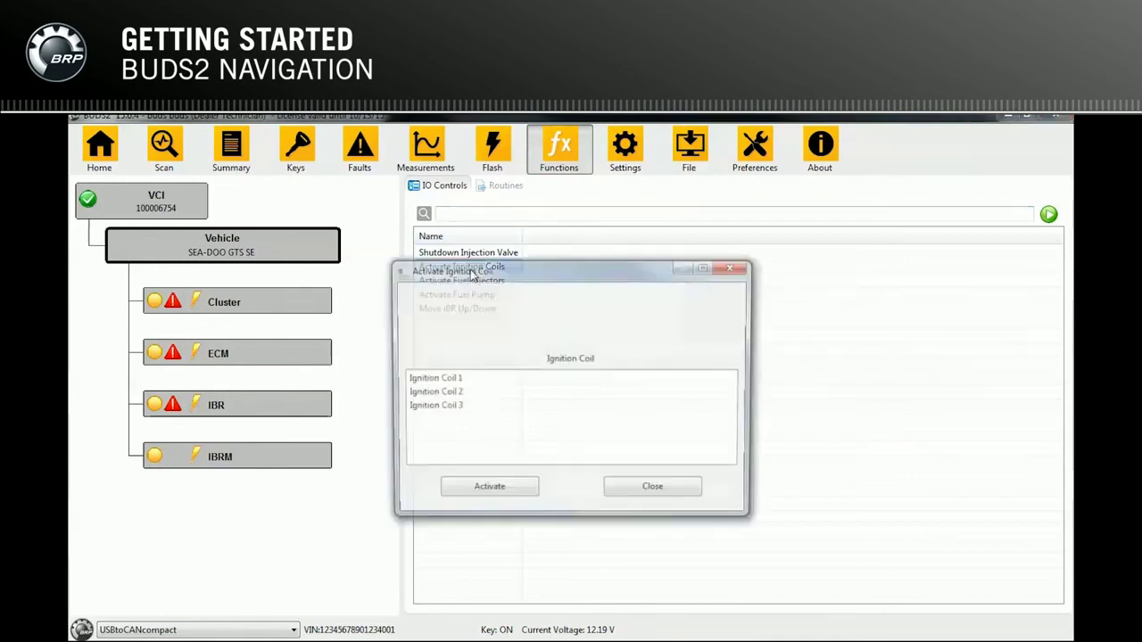
pyautogui.click(675, 495)
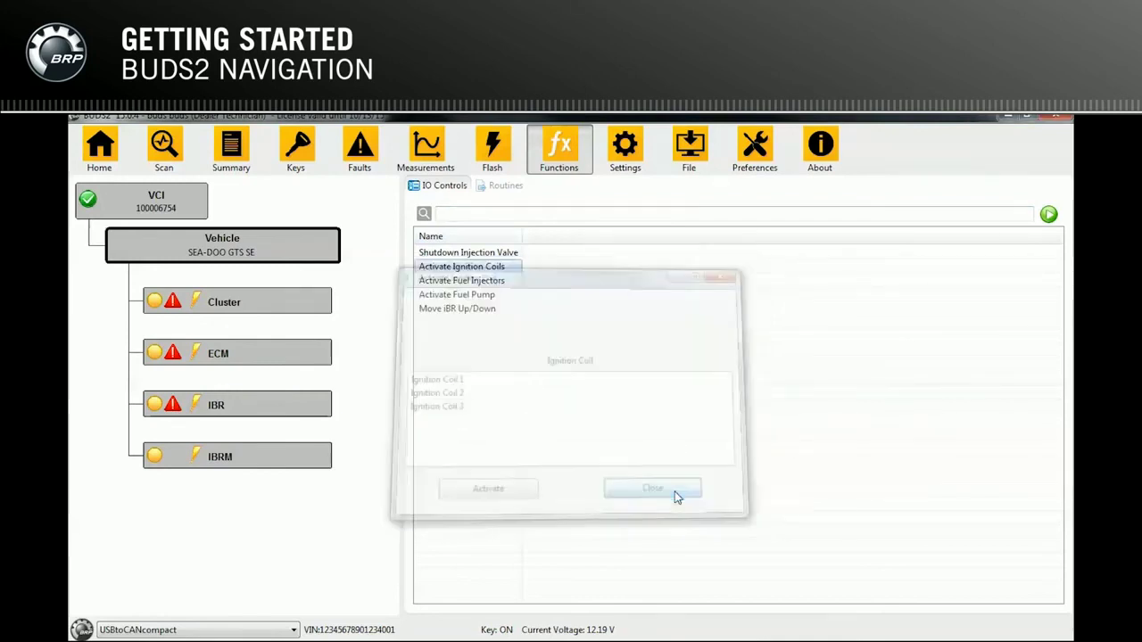
# Open the Auto Calibrate iBR routine from the Routines list, then close the Manage iBR window.
pyautogui.click(505, 186)
pyautogui.doubleClick(500, 254)
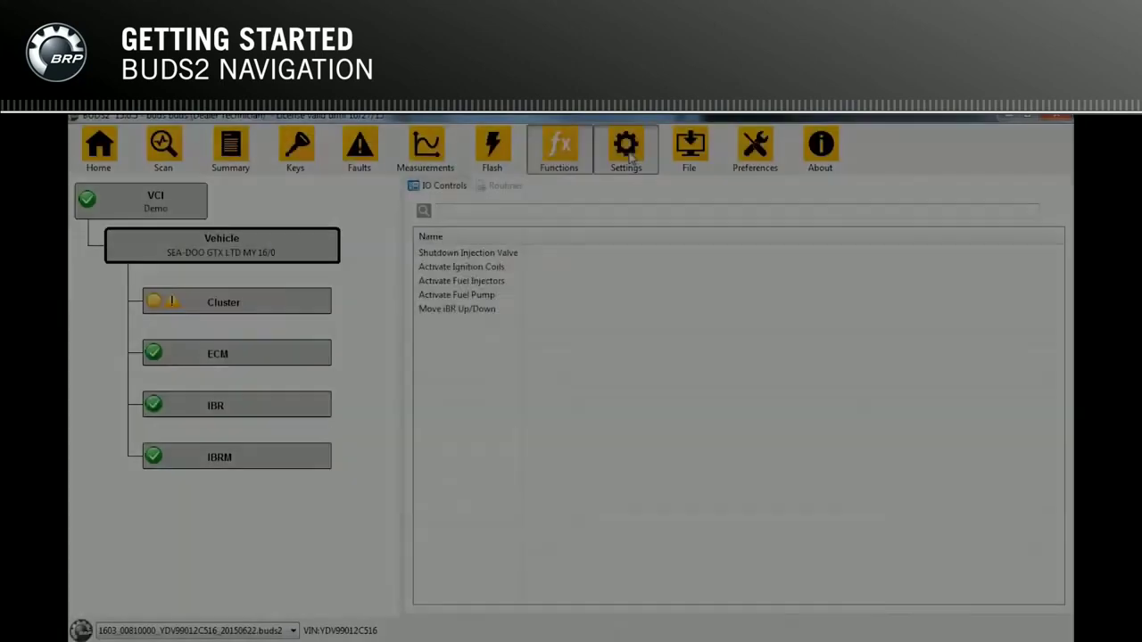
pyautogui.click(626, 149)
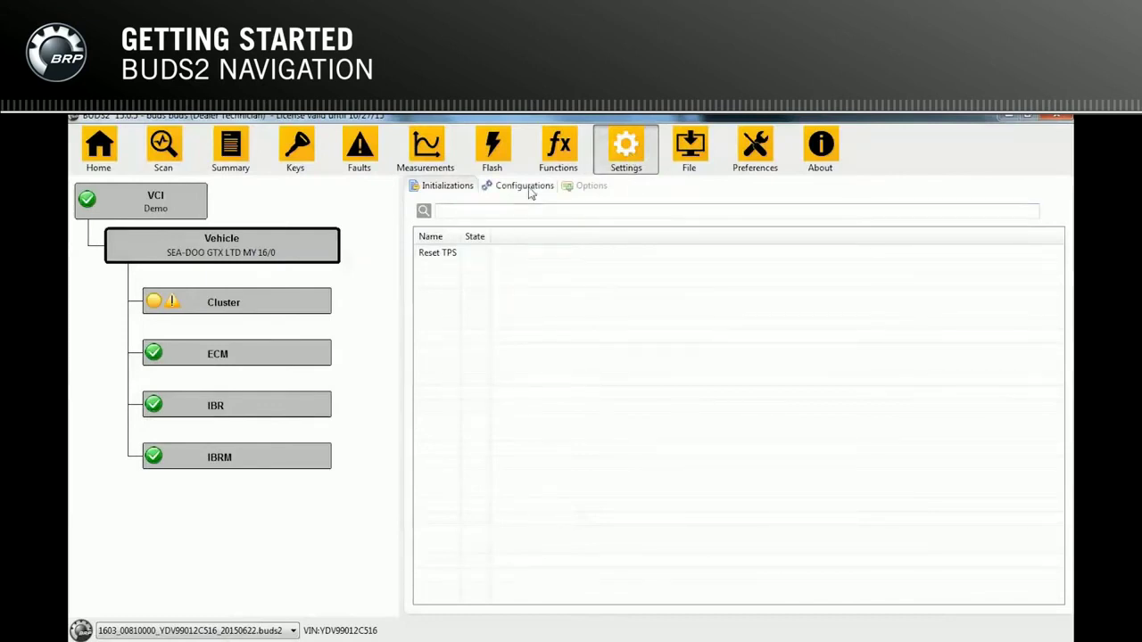
# Switch the Settings page to its Configurations sub-tab.
pyautogui.click(526, 189)
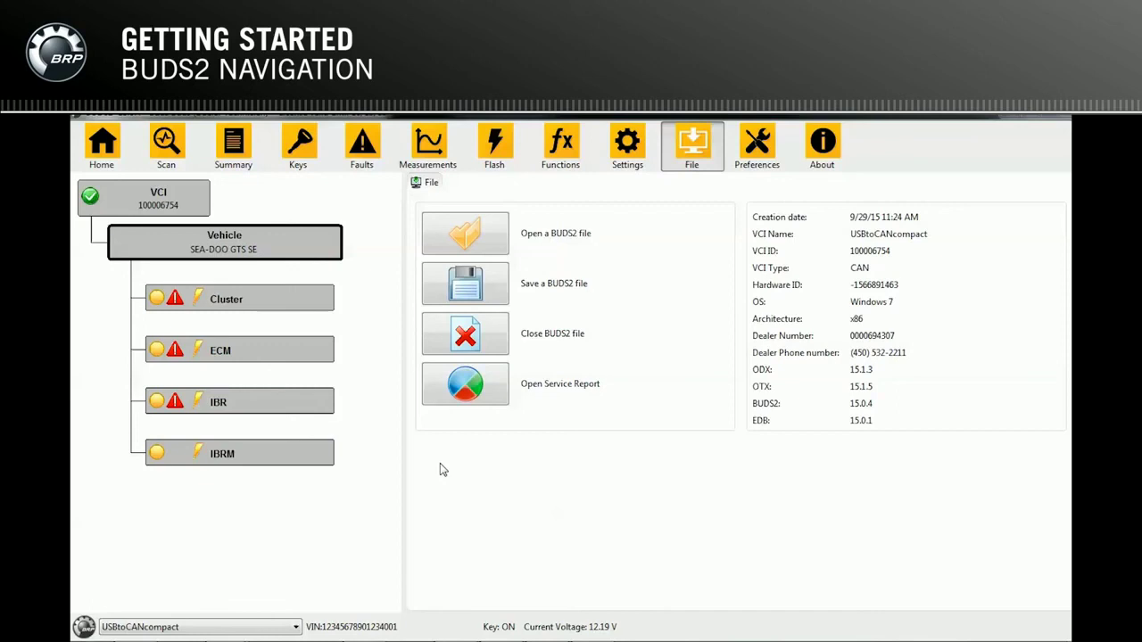
# Open the service report, view the About version details, then open the BUDS2 user manual.
pyautogui.click(466, 386)
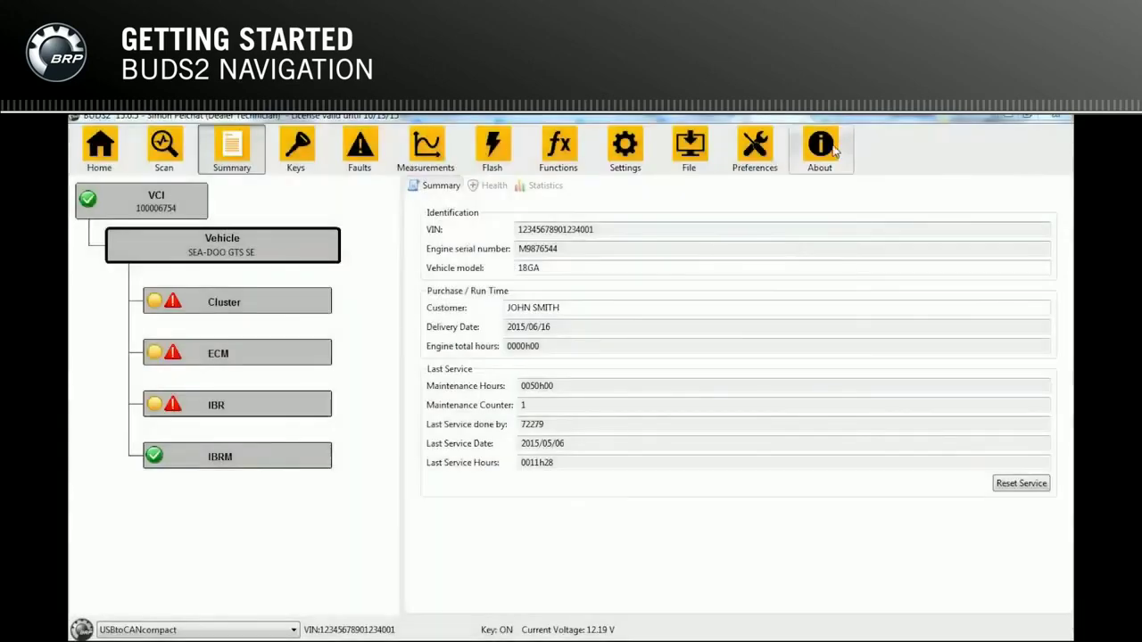
pyautogui.click(820, 148)
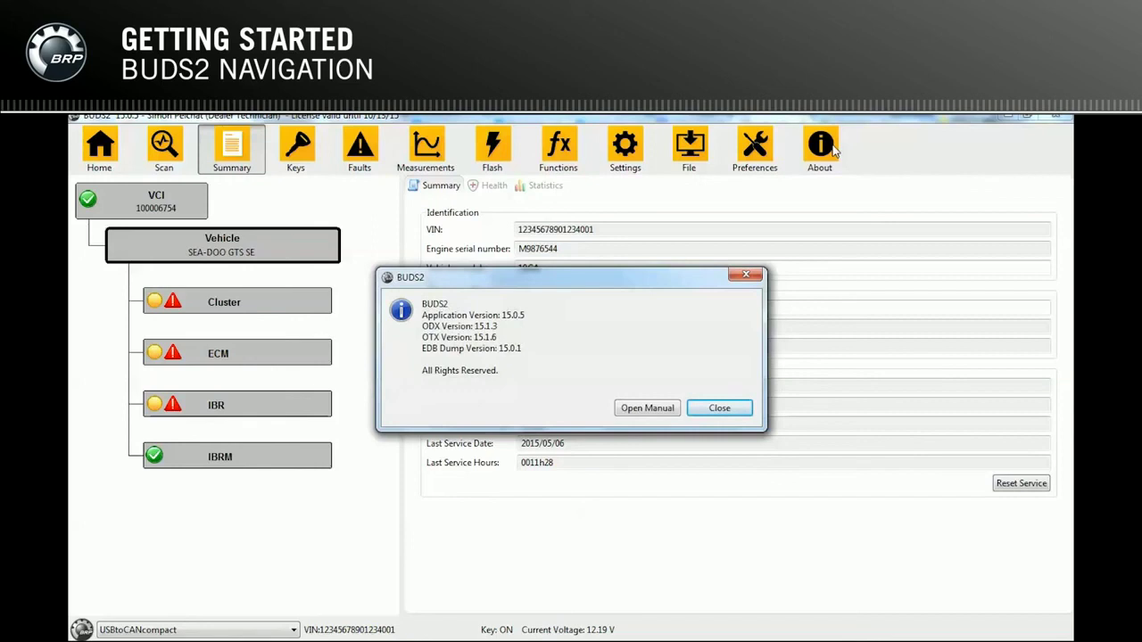
pyautogui.click(659, 407)
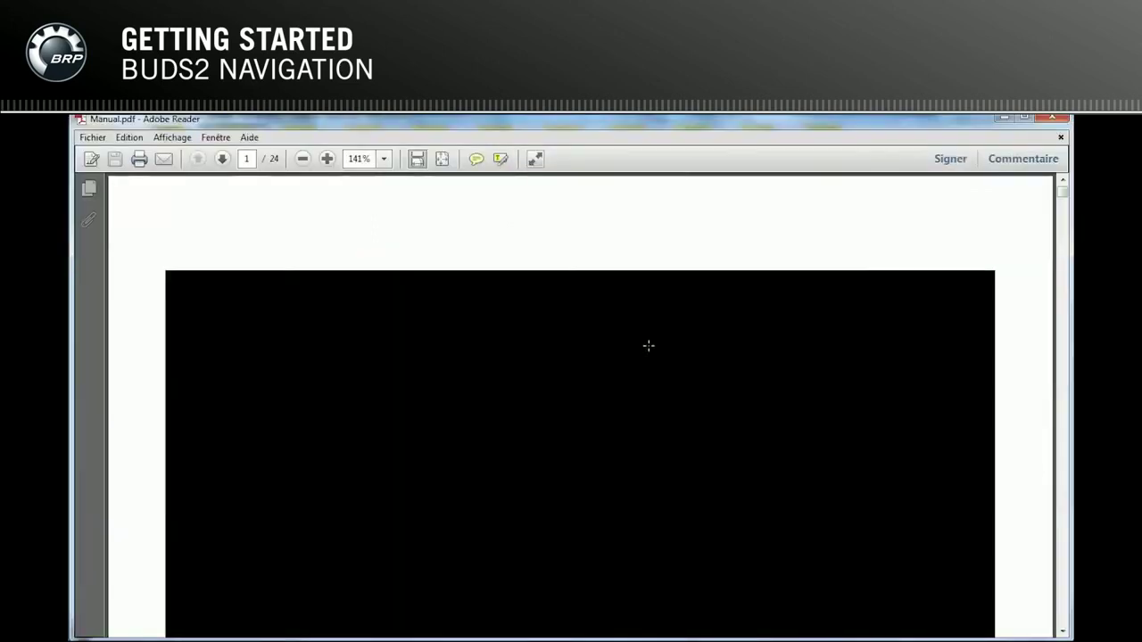
# Scroll down the first page of Manual.pdf in Adobe Reader.
pyautogui.scroll(-2, 649, 346)
pyautogui.scroll(-5, 649, 346)
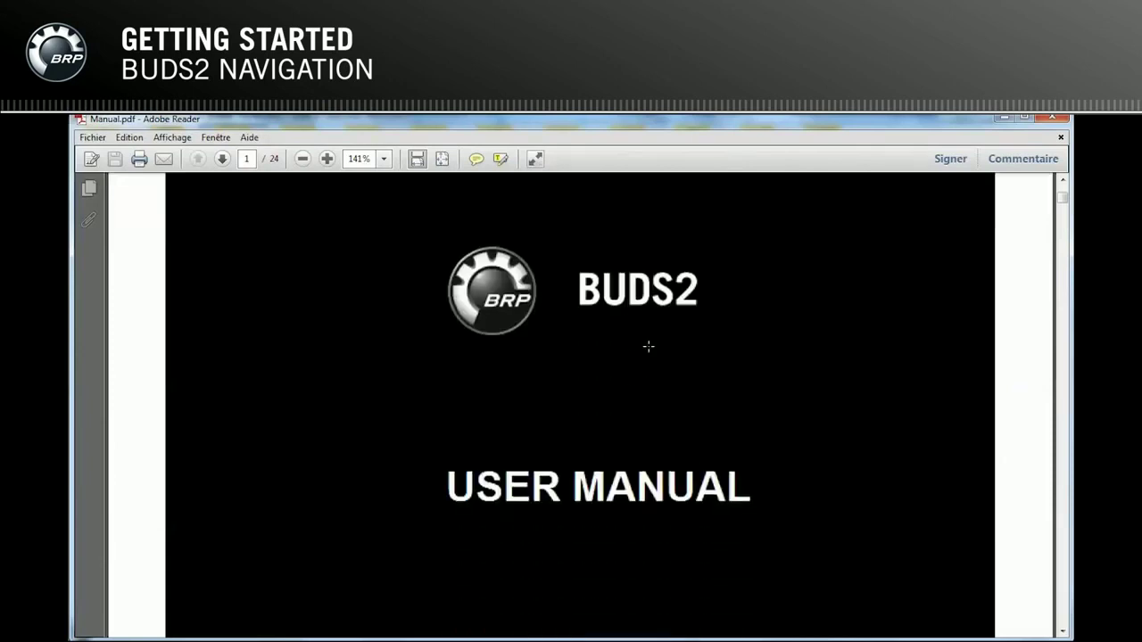